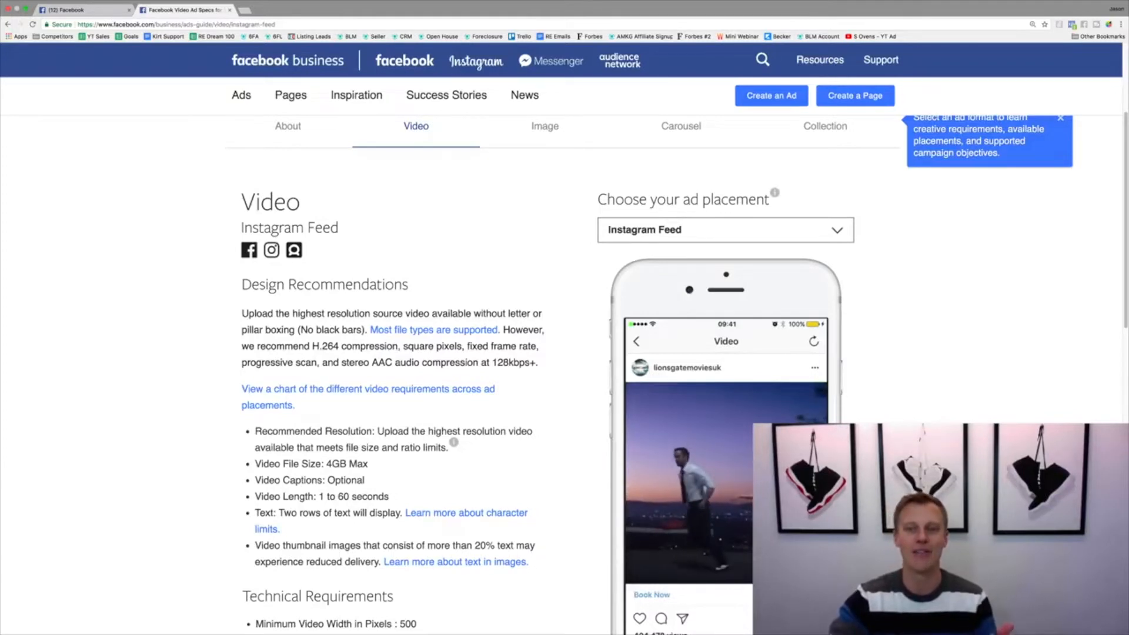
# Examine the Instagram Feed video ad specs, including the available placements, video length and technical requirements
pyautogui.click(760, 230)
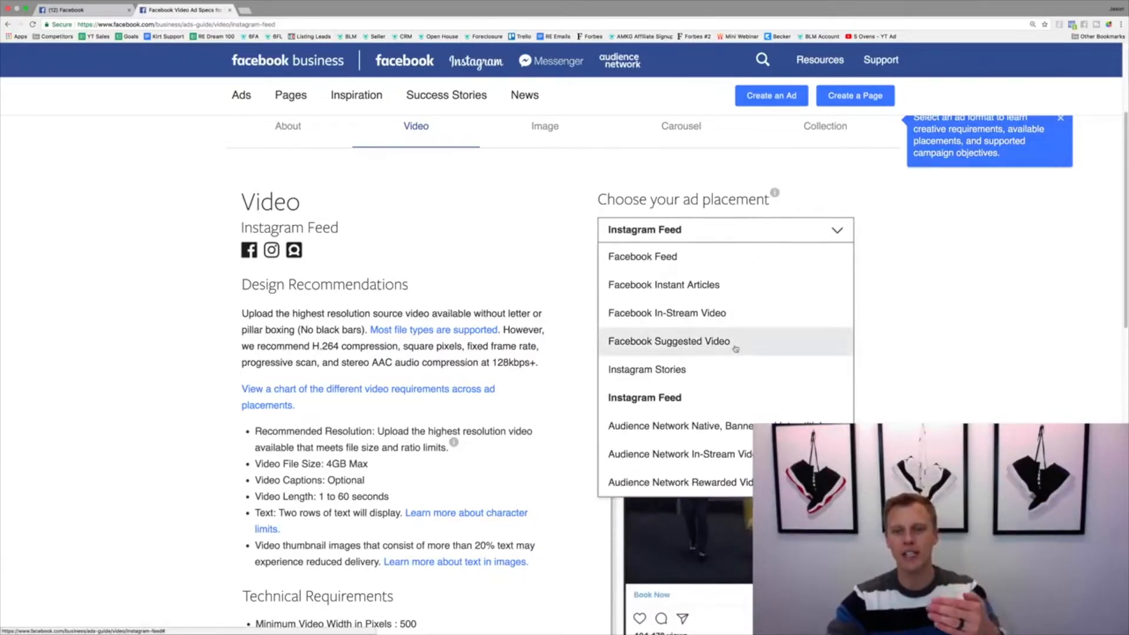
pyautogui.click(950, 366)
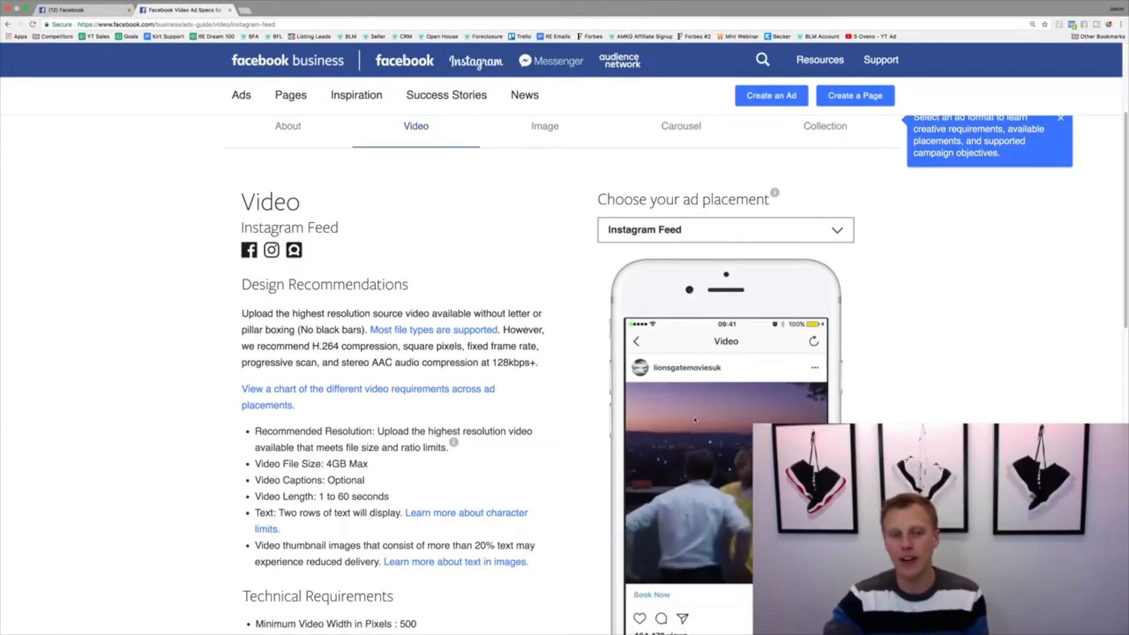
pyautogui.moveTo(260, 498); pyautogui.dragTo(393, 499)
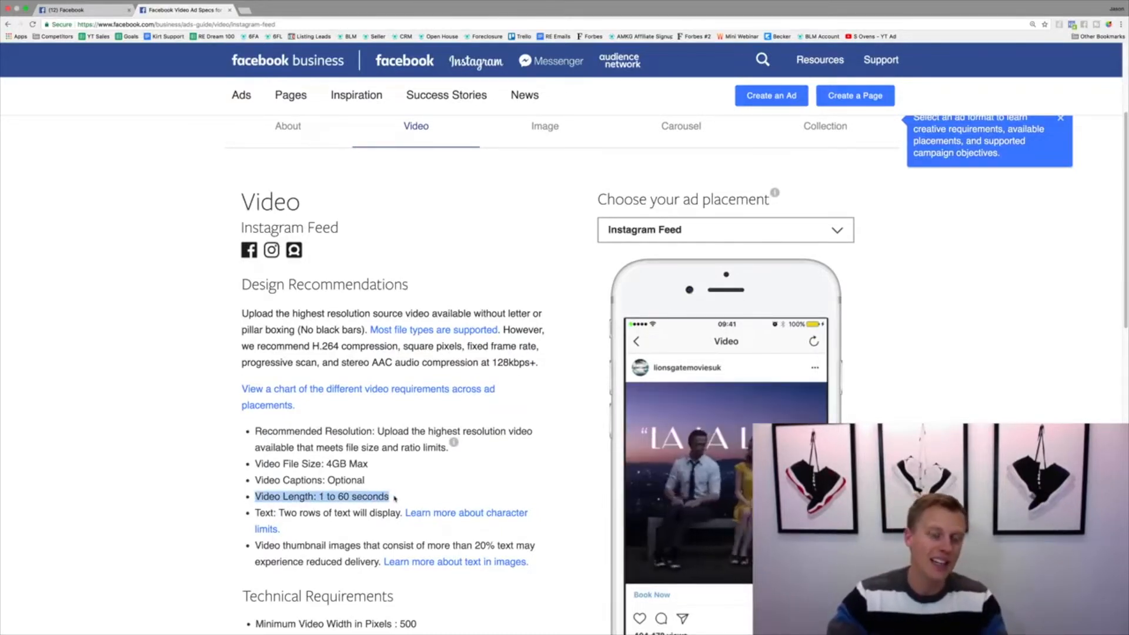
pyautogui.click(405, 493)
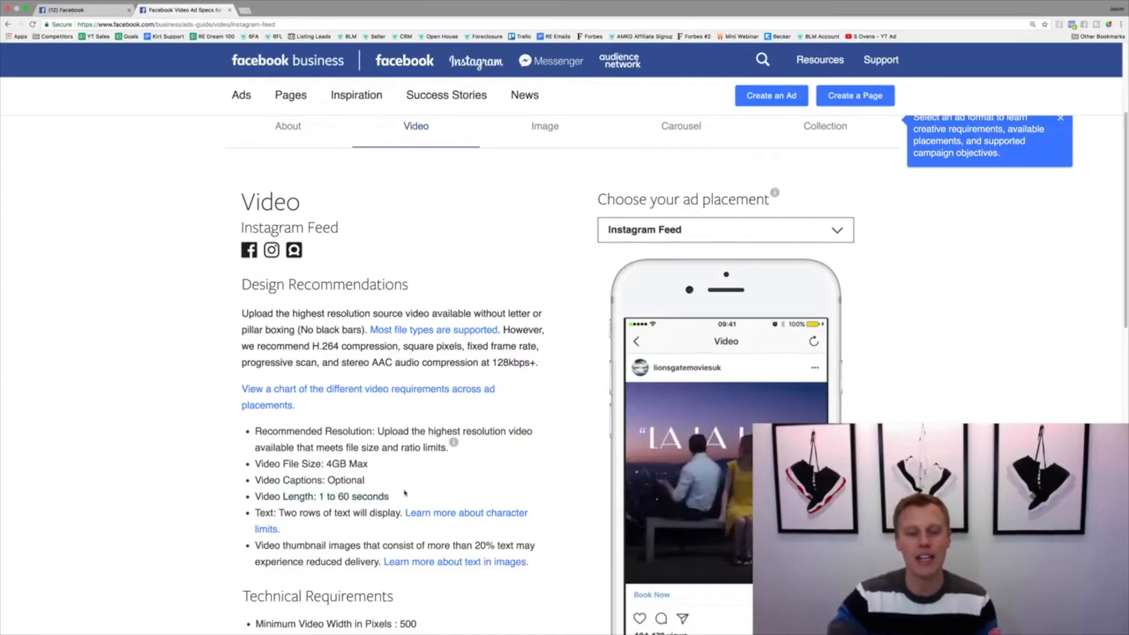
pyautogui.scroll(-5, 404, 493)
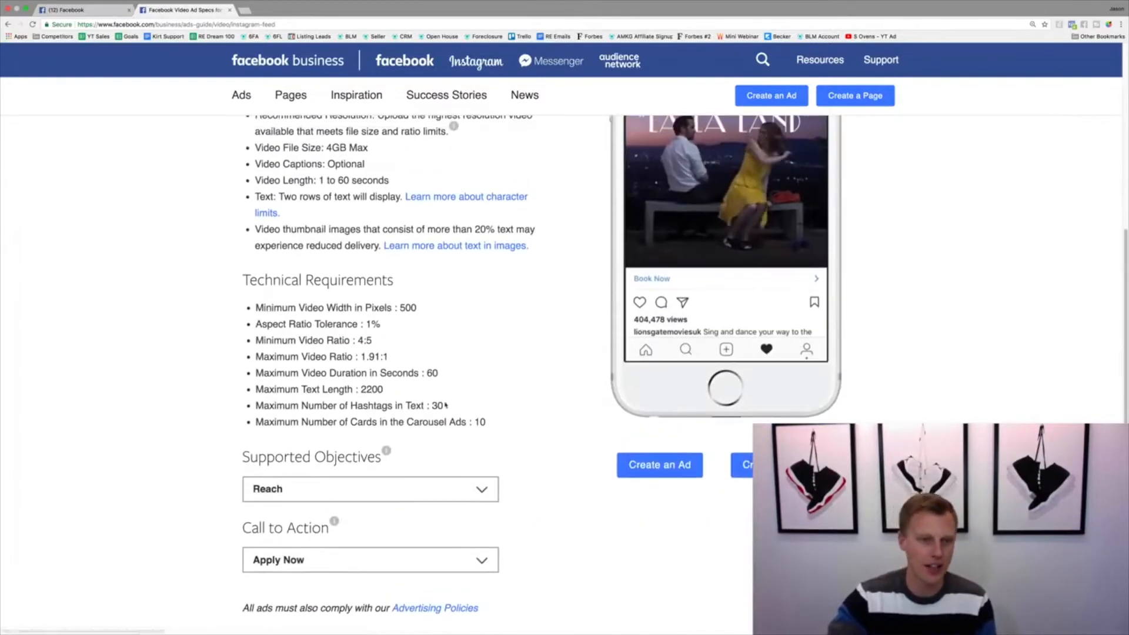
pyautogui.scroll(1, 342, 324)
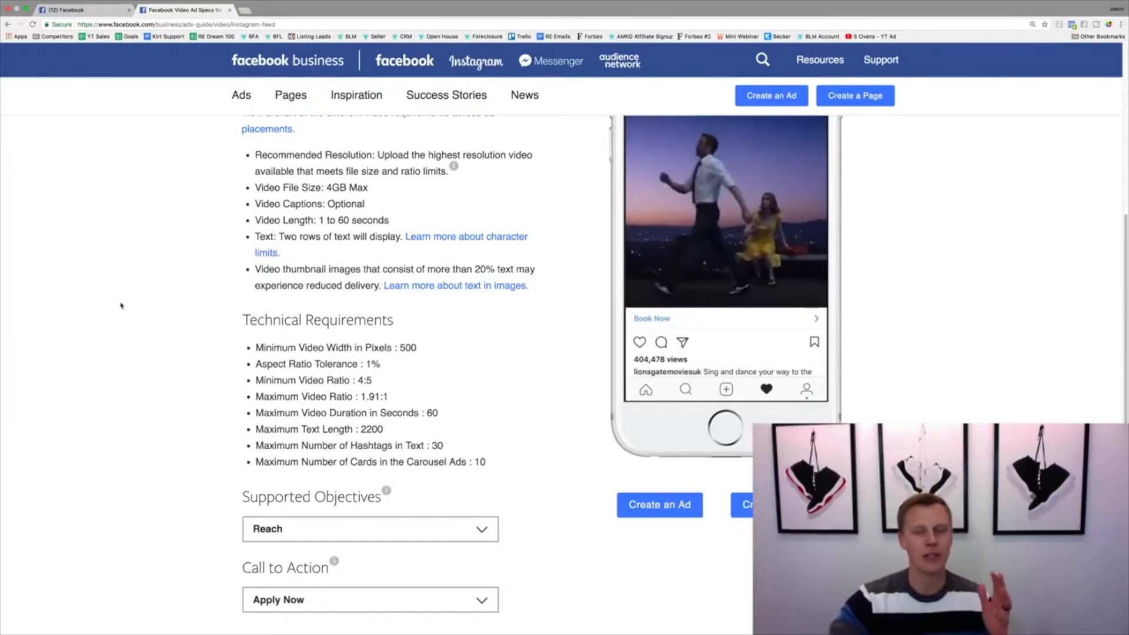
pyautogui.scroll(7, 121, 306)
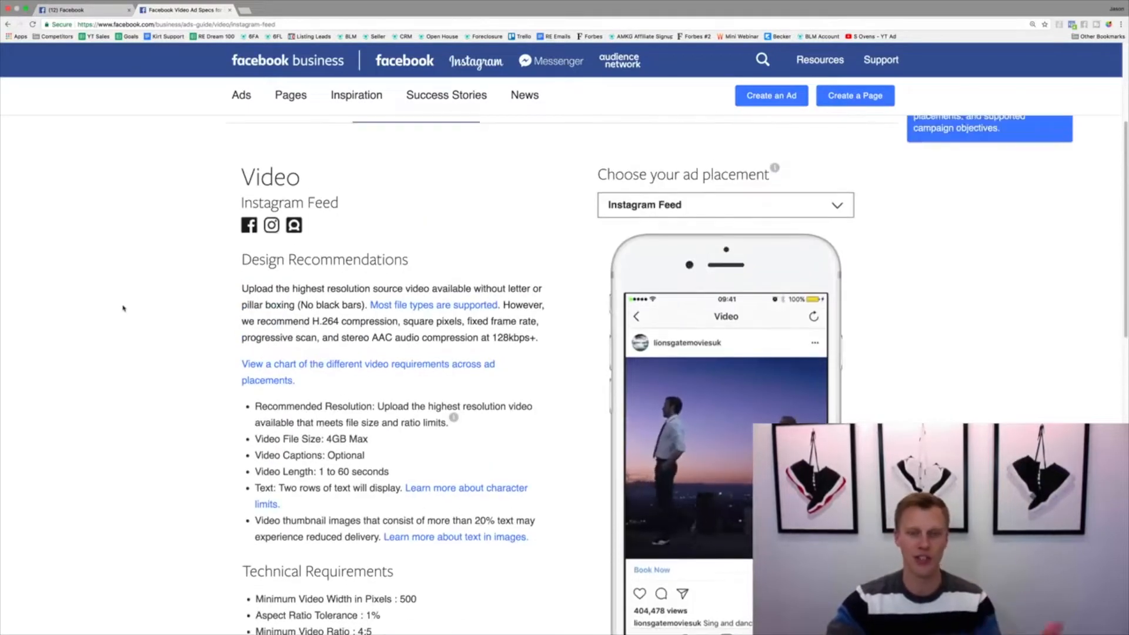
pyautogui.scroll(1, 125, 311)
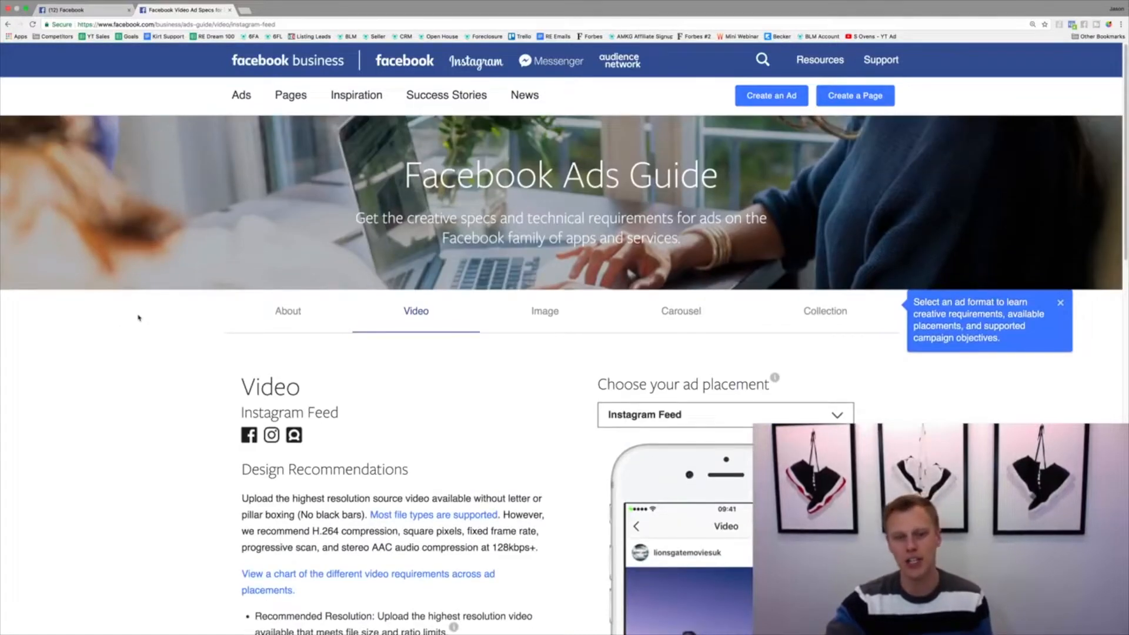
# Switch the ad placement to Instagram Stories and check the allowed video length in its design recommendations
pyautogui.scroll(-1, 140, 321)
pyautogui.click(697, 358)
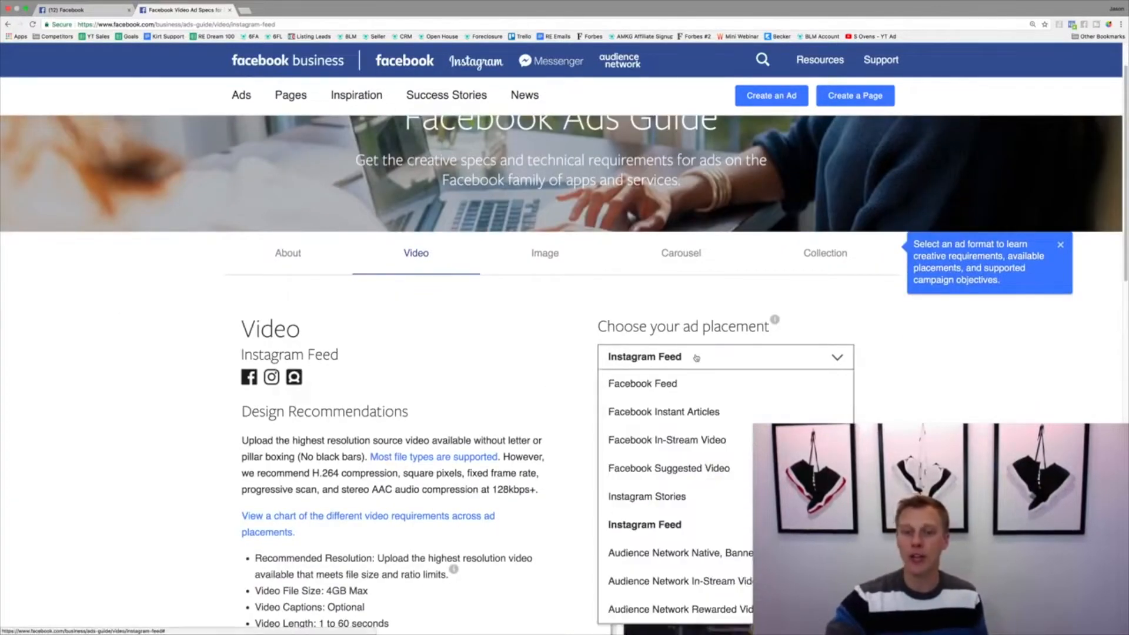
pyautogui.click(683, 495)
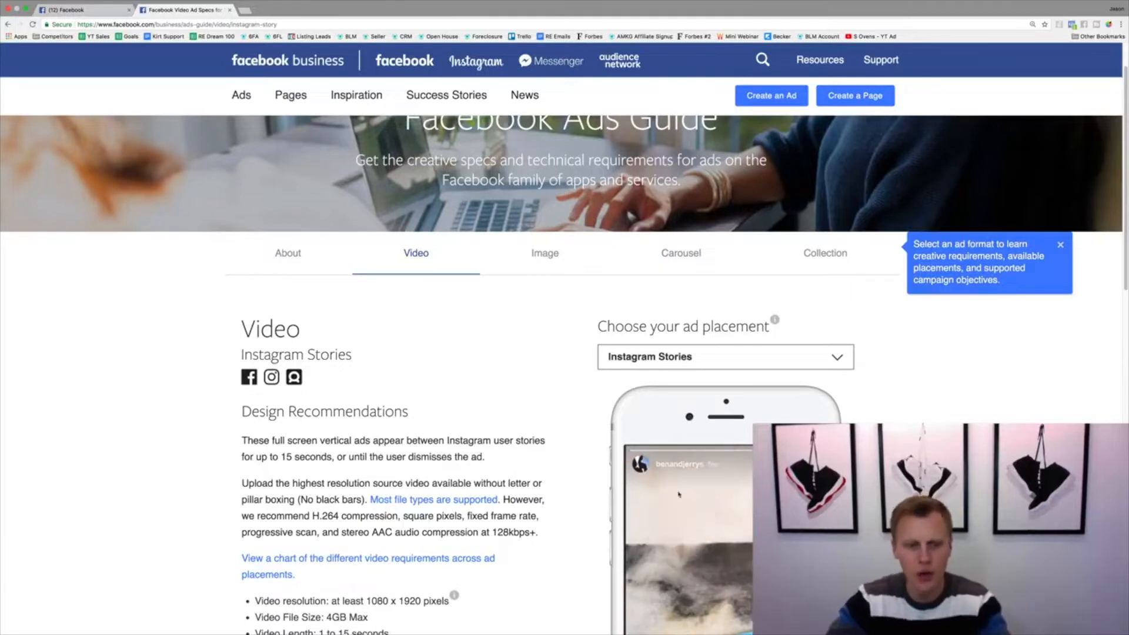
pyautogui.scroll(-5, 684, 495)
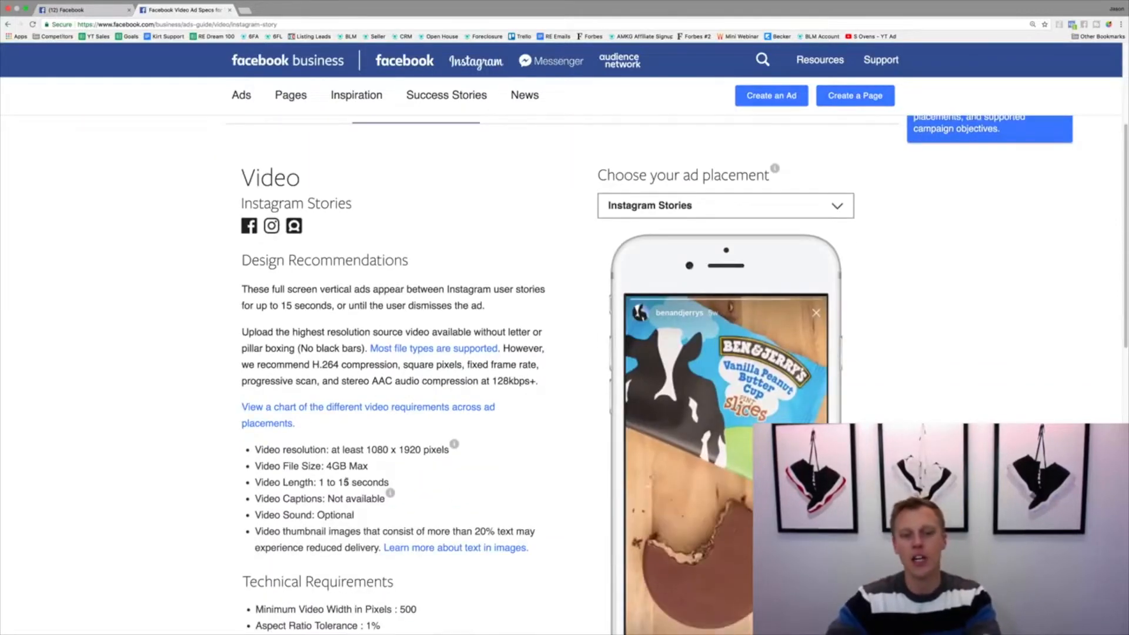
pyautogui.moveTo(318, 483); pyautogui.dragTo(396, 484)
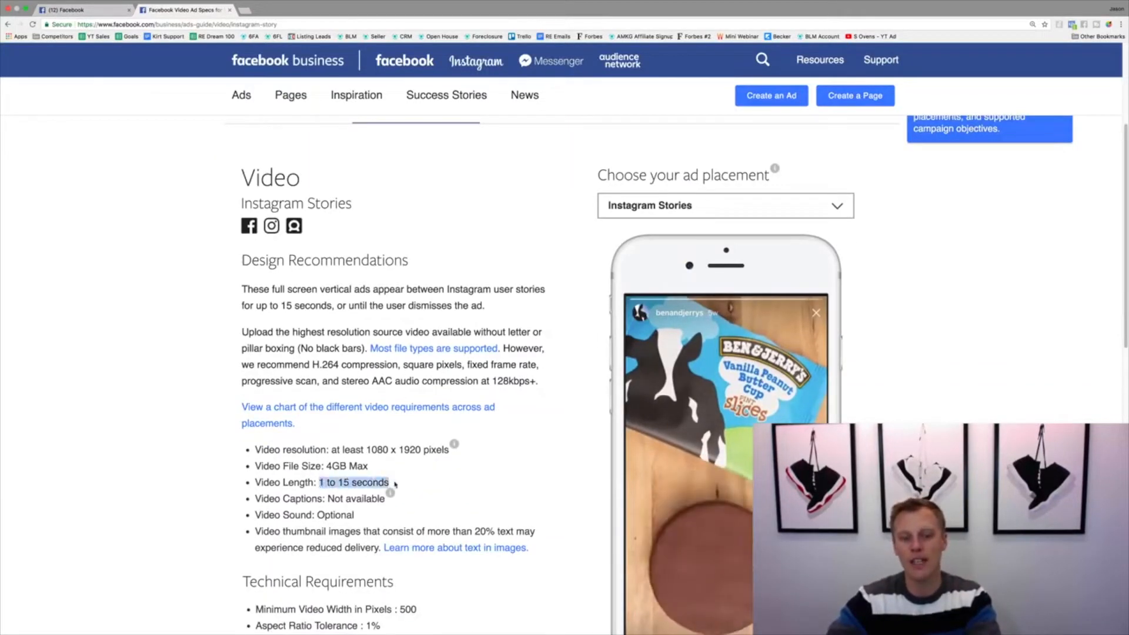
pyautogui.click(395, 484)
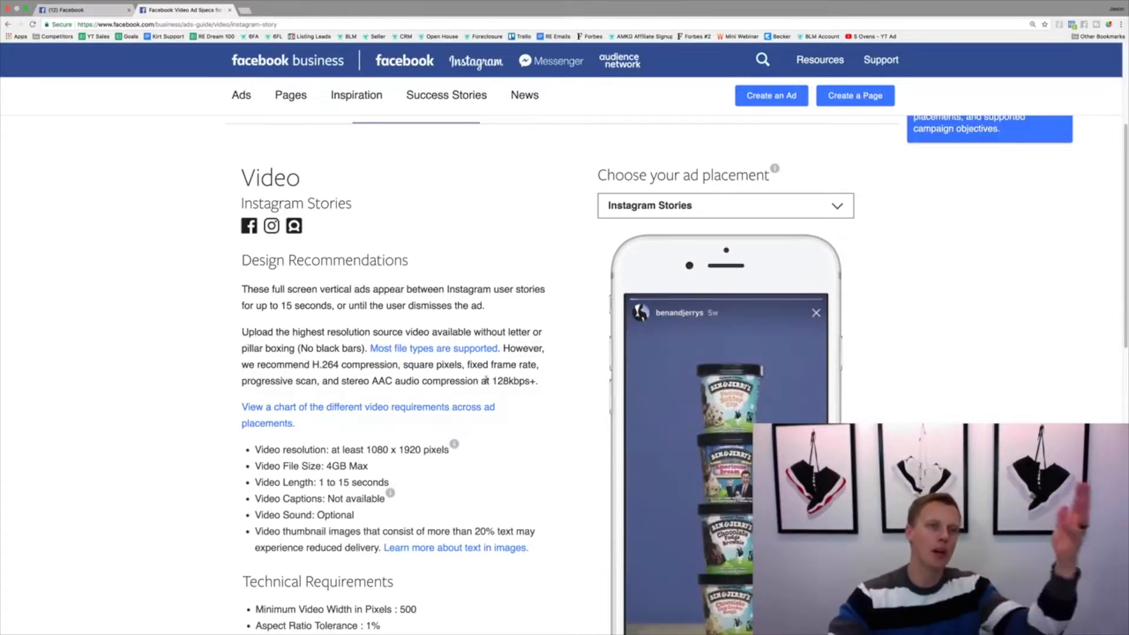
# Start creating an ad from the Facebook home page, starting over instead of continuing the previous draft
pyautogui.click(94, 12)
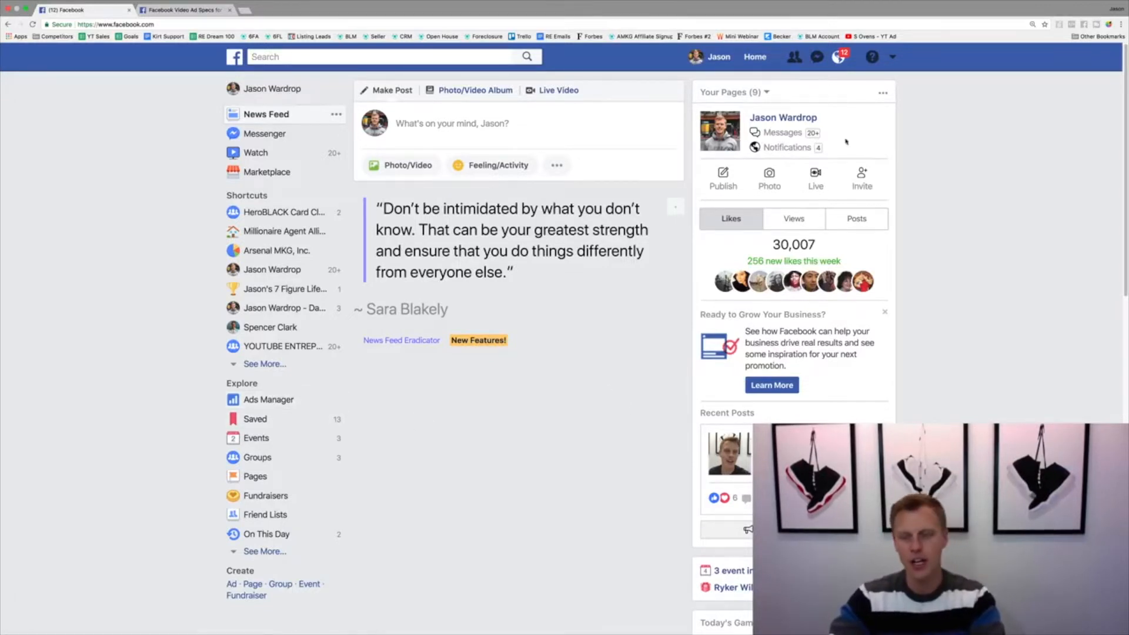
pyautogui.click(893, 58)
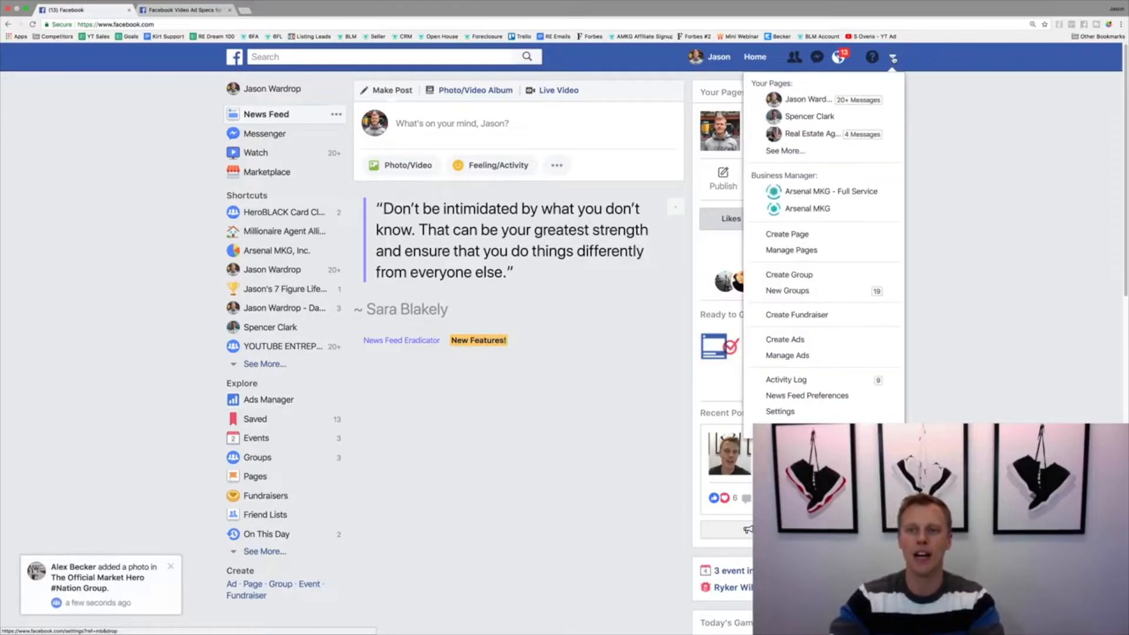
pyautogui.click(802, 342)
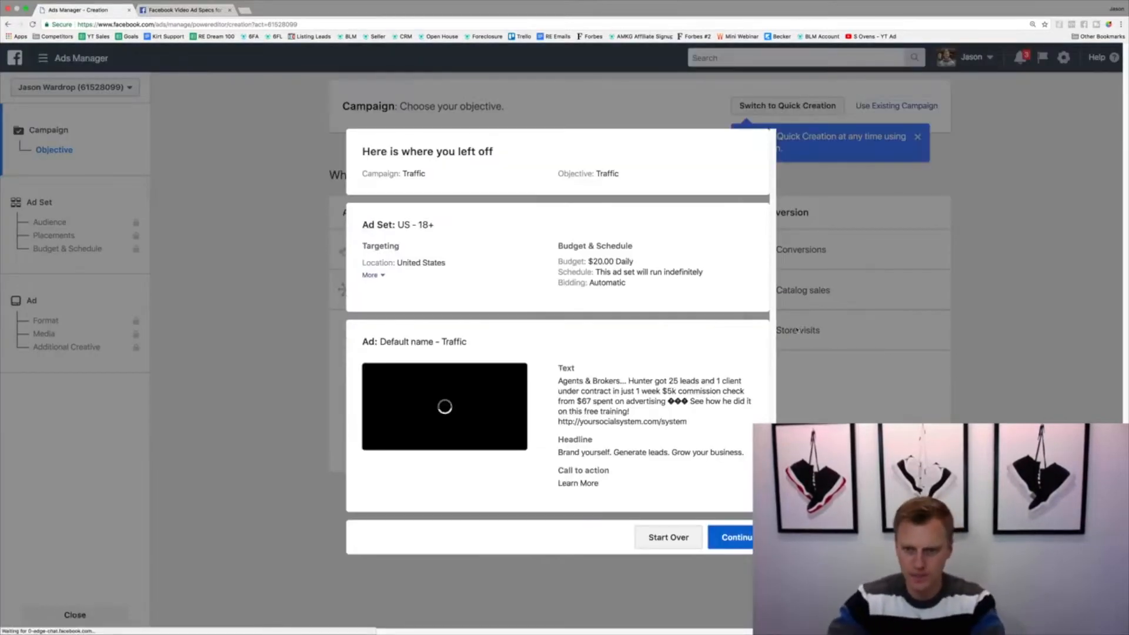
pyautogui.click(674, 537)
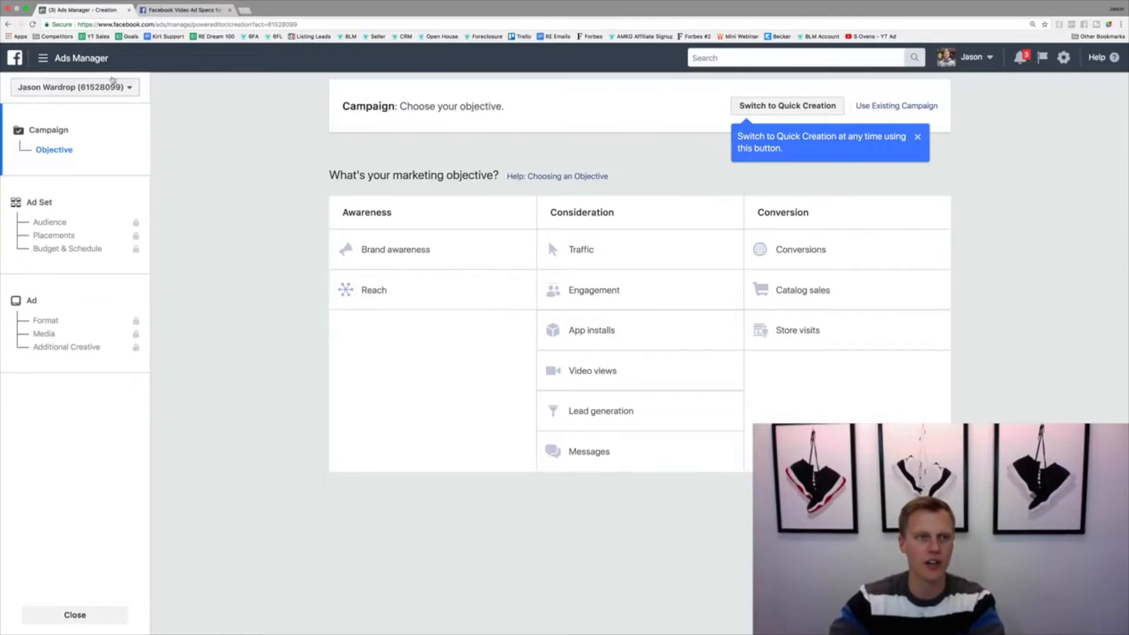
# Go to the Ads Manager campaign overview and dismiss the welcome introduction and the tour tip
pyautogui.click(65, 58)
pyautogui.click(61, 127)
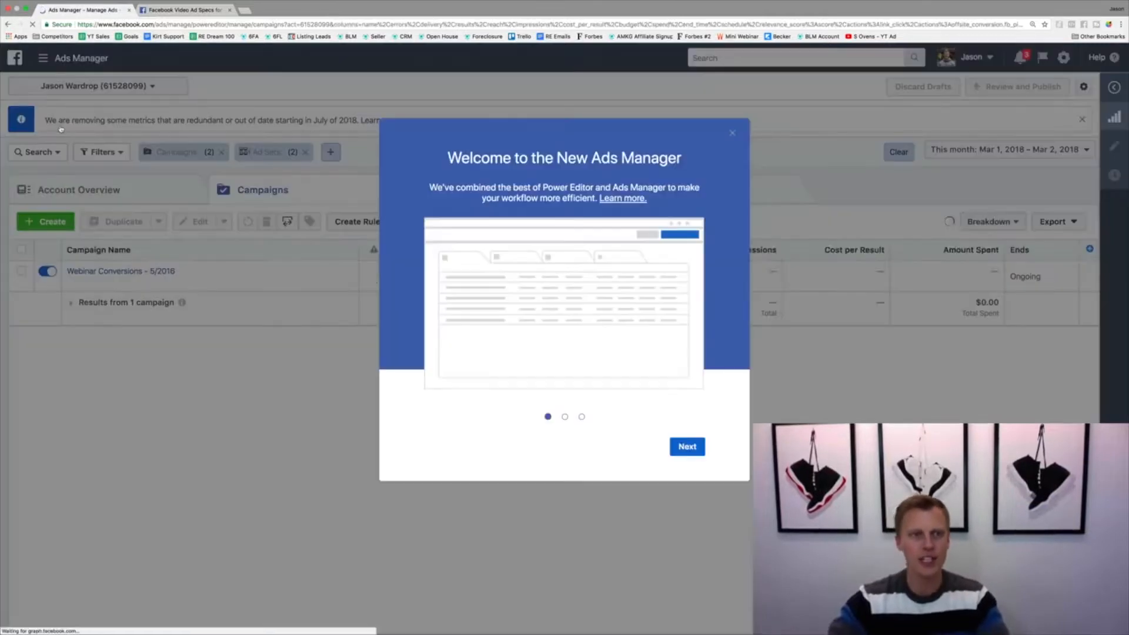
pyautogui.click(732, 133)
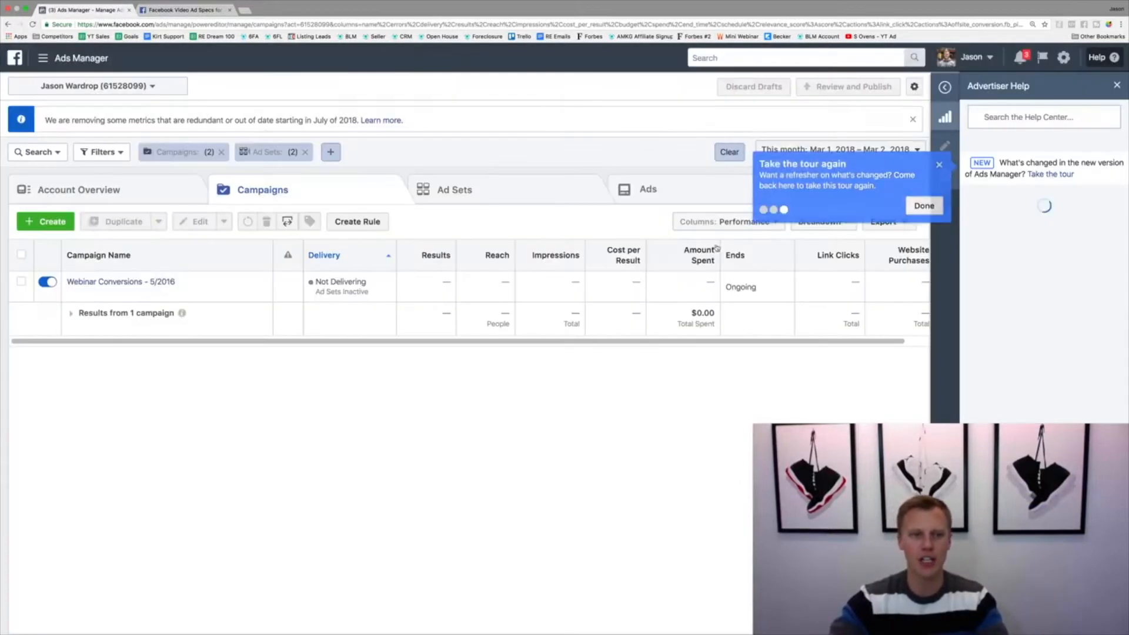
pyautogui.click(939, 166)
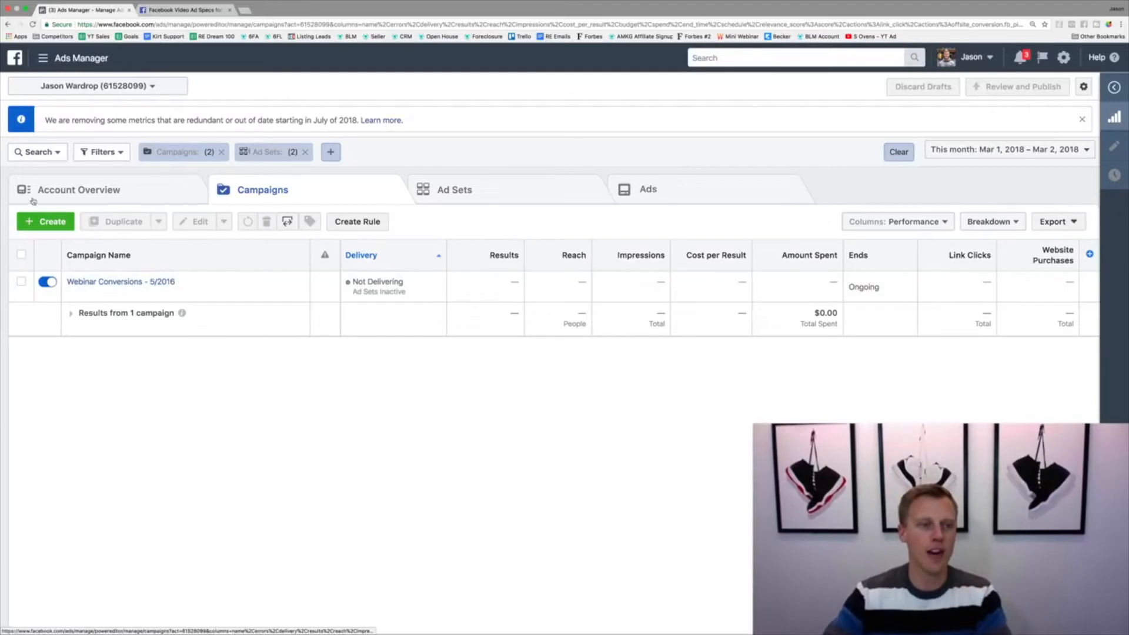
# Create a new campaign with the Traffic objective, name it "Instagram (Demo)" and continue to the ad set
pyautogui.click(43, 221)
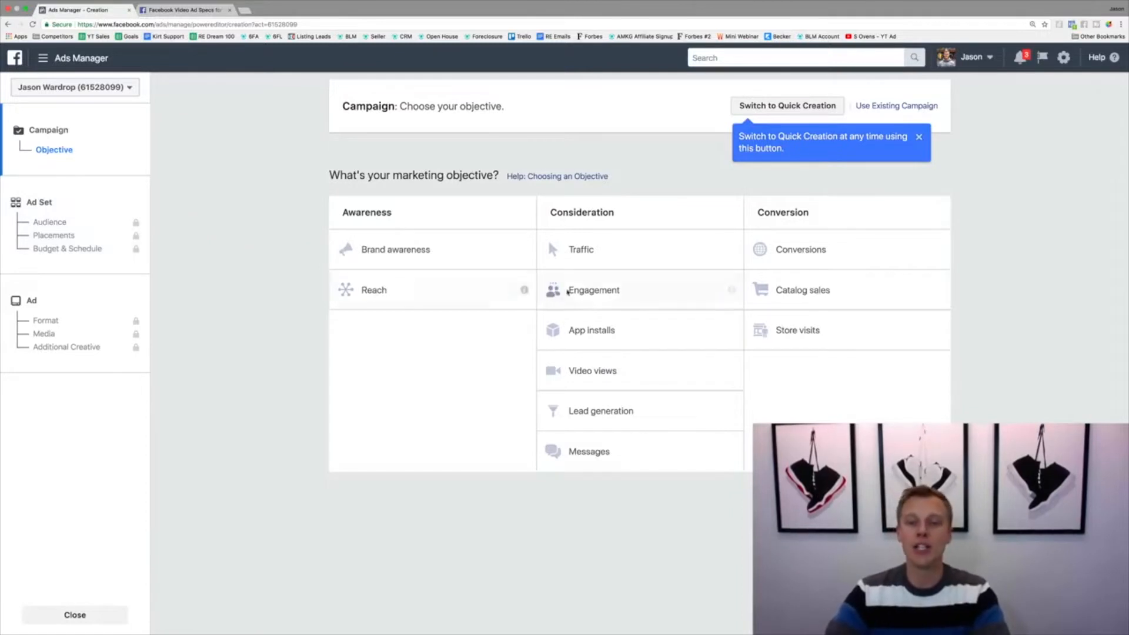
pyautogui.click(600, 251)
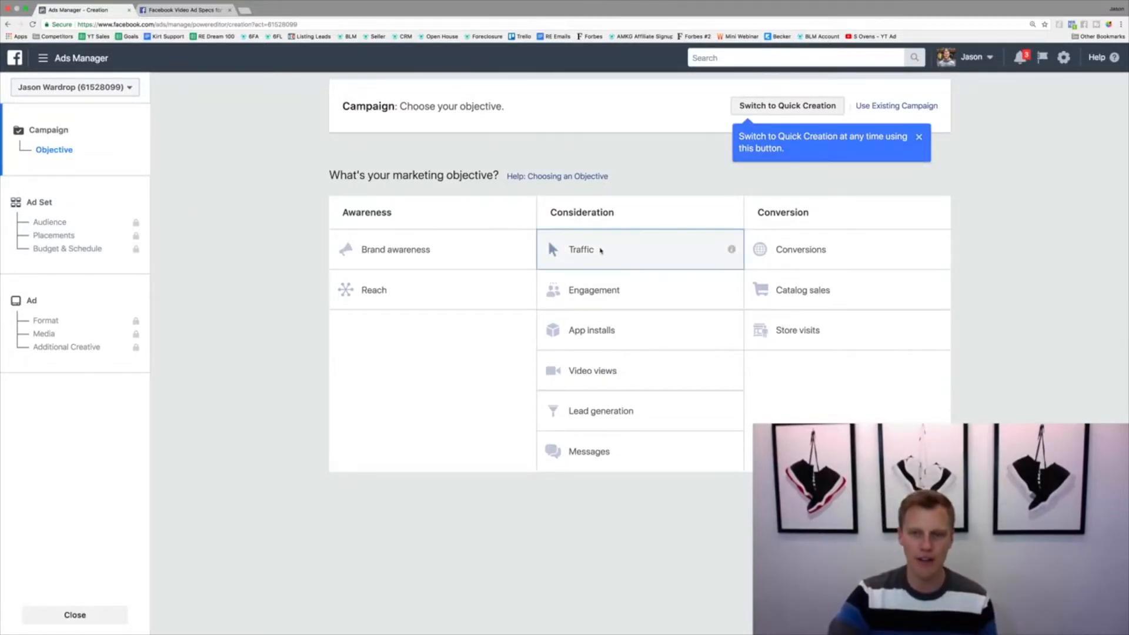
pyautogui.doubleClick(674, 487)
pyautogui.write('Instagram (Demo')
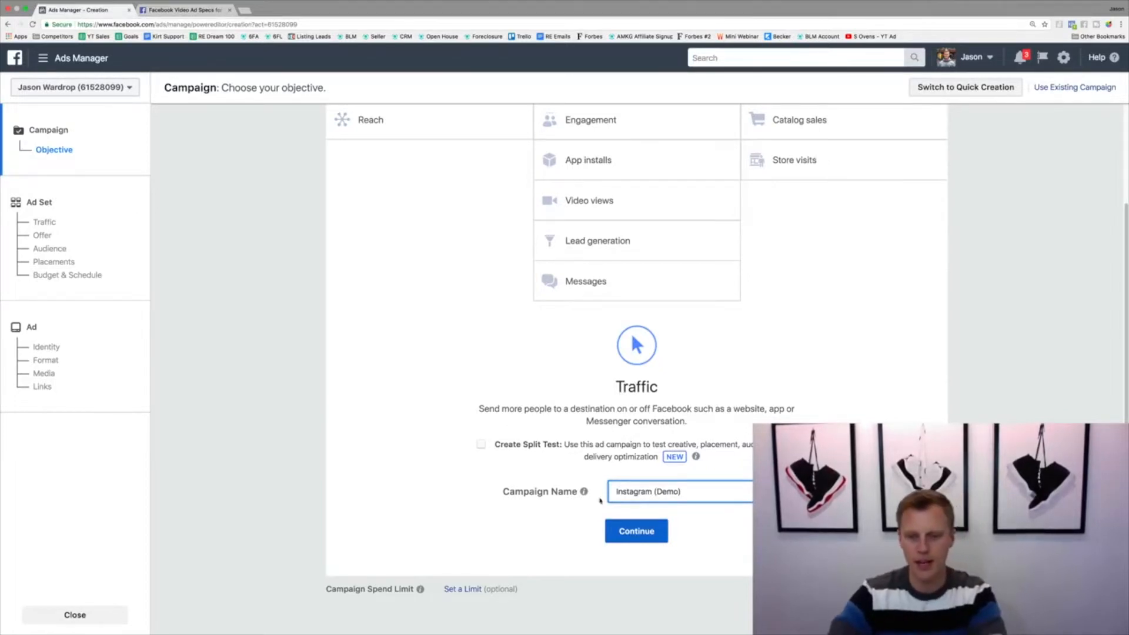
pyautogui.click(627, 532)
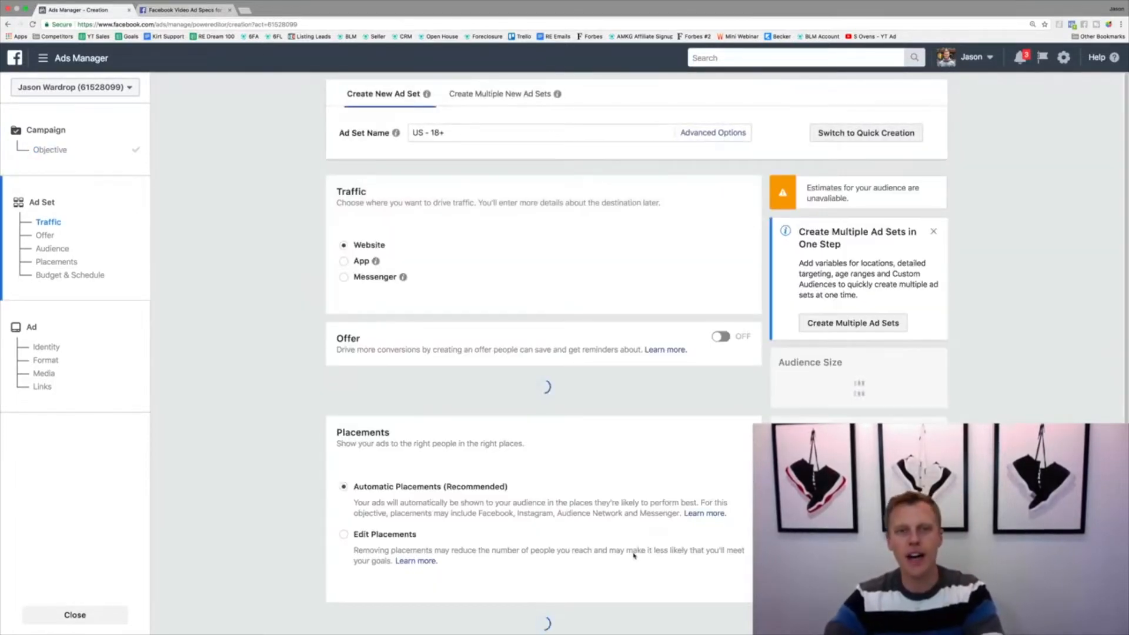
# Rename the ad set as "Instagram Advertising (Demo)"
pyautogui.moveTo(465, 133); pyautogui.dragTo(404, 135)
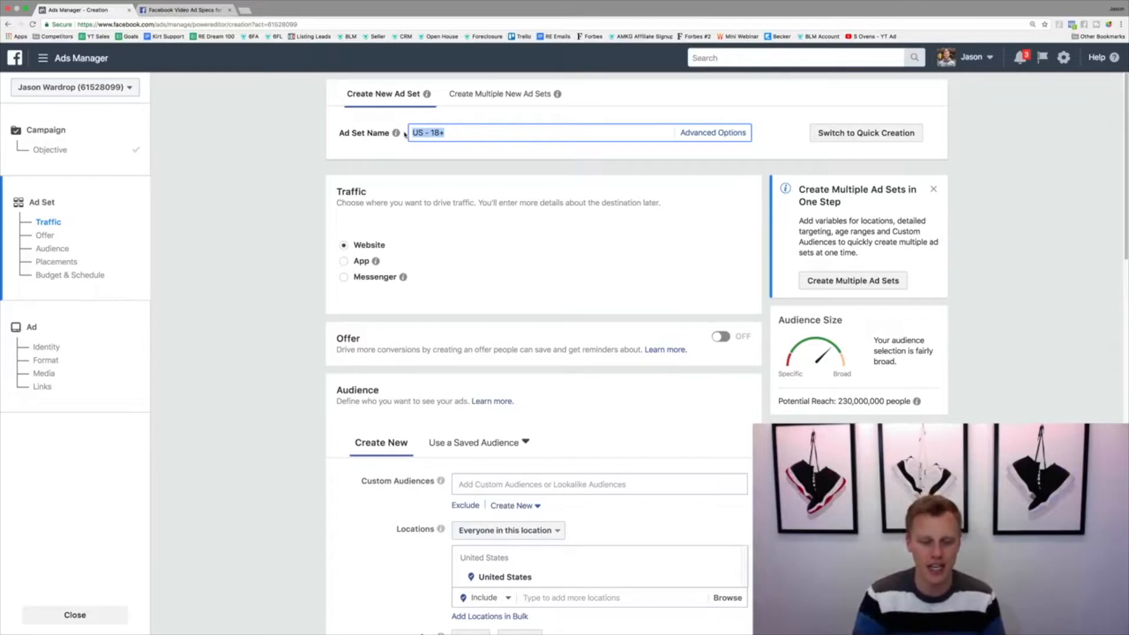
pyautogui.write('Instagra')
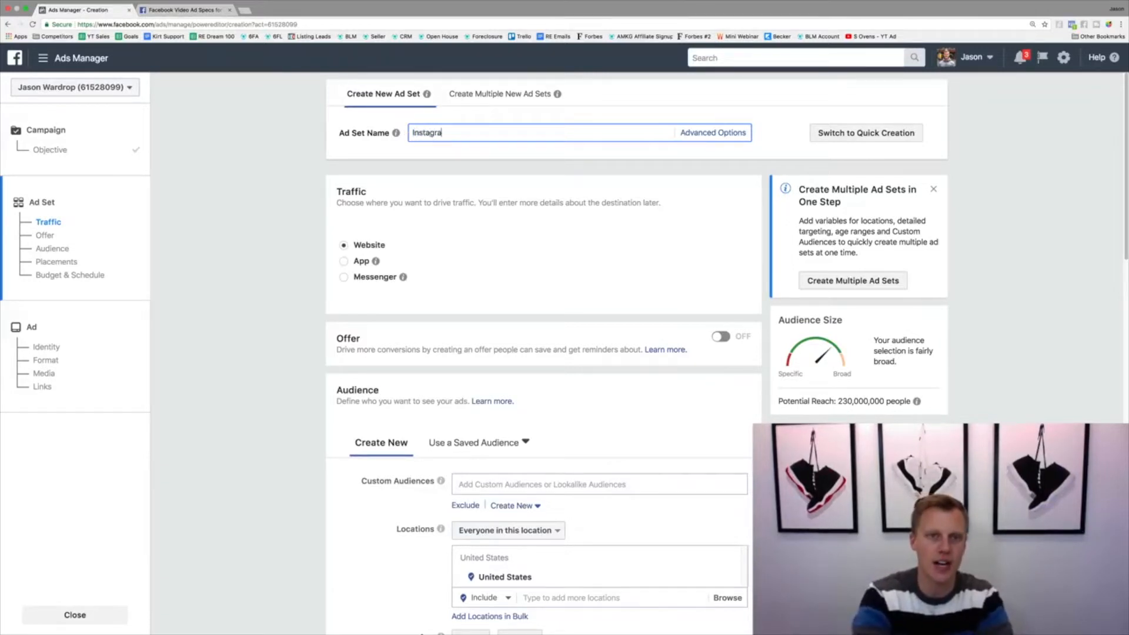
pyautogui.write('m Advertising (Demo')
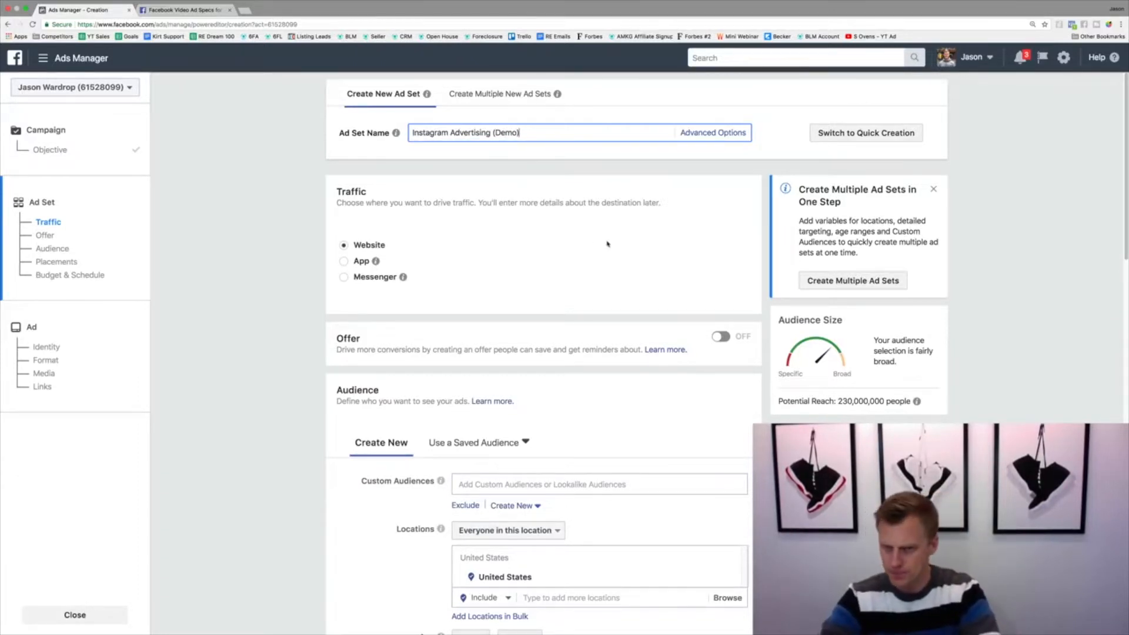
pyautogui.click(357, 382)
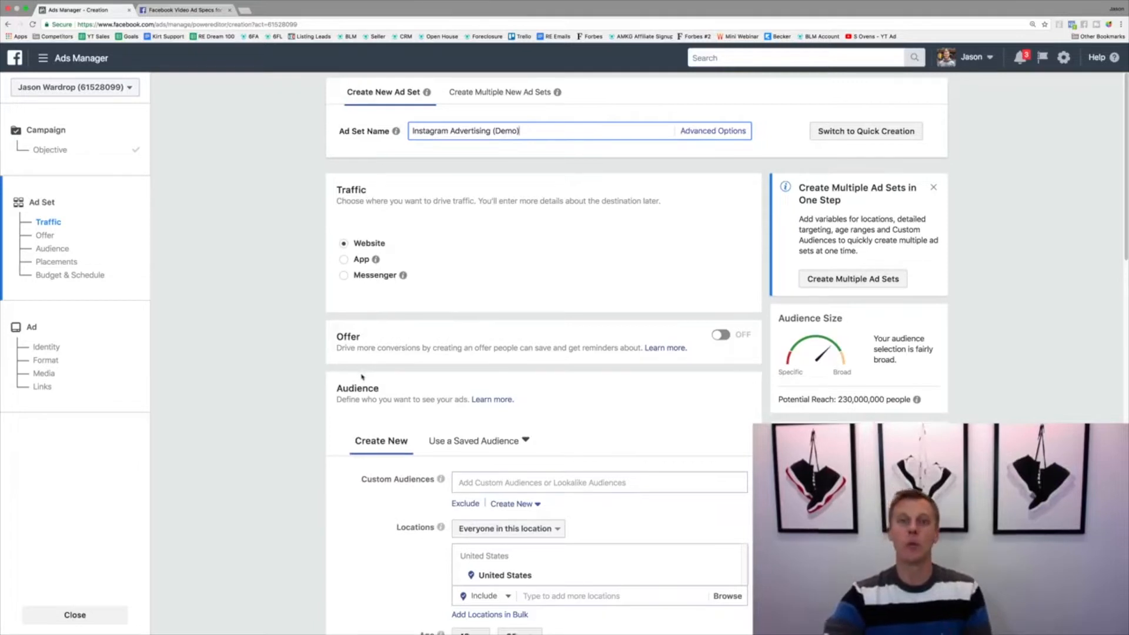
# Replace the United States audience location with the city New York, New York, United States
pyautogui.scroll(-3, 358, 376)
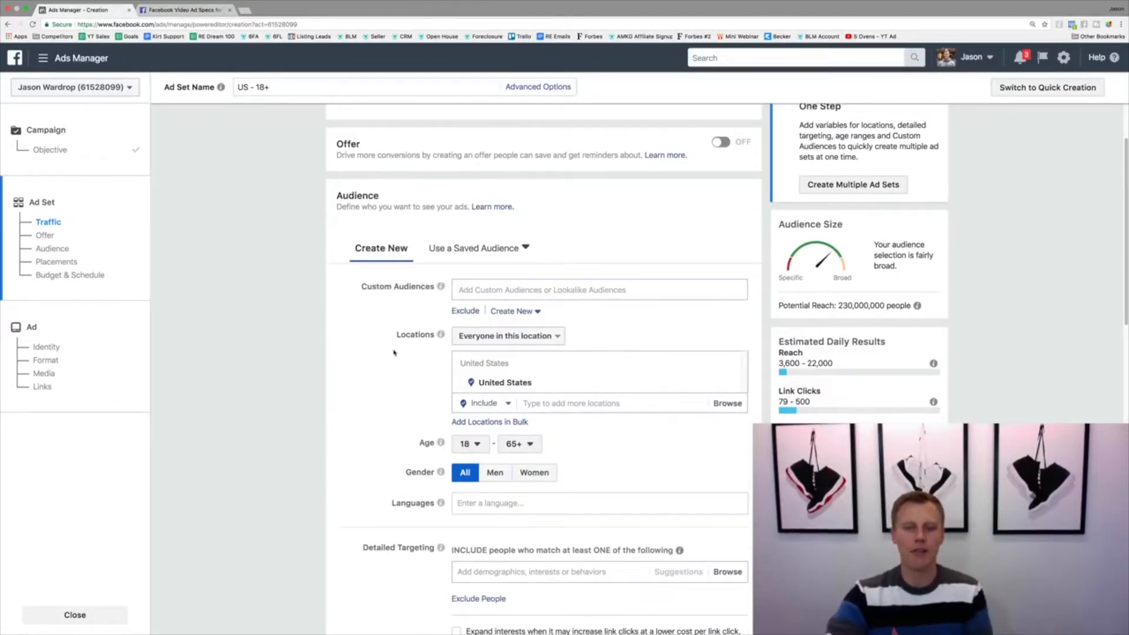
pyautogui.scroll(-1, 394, 353)
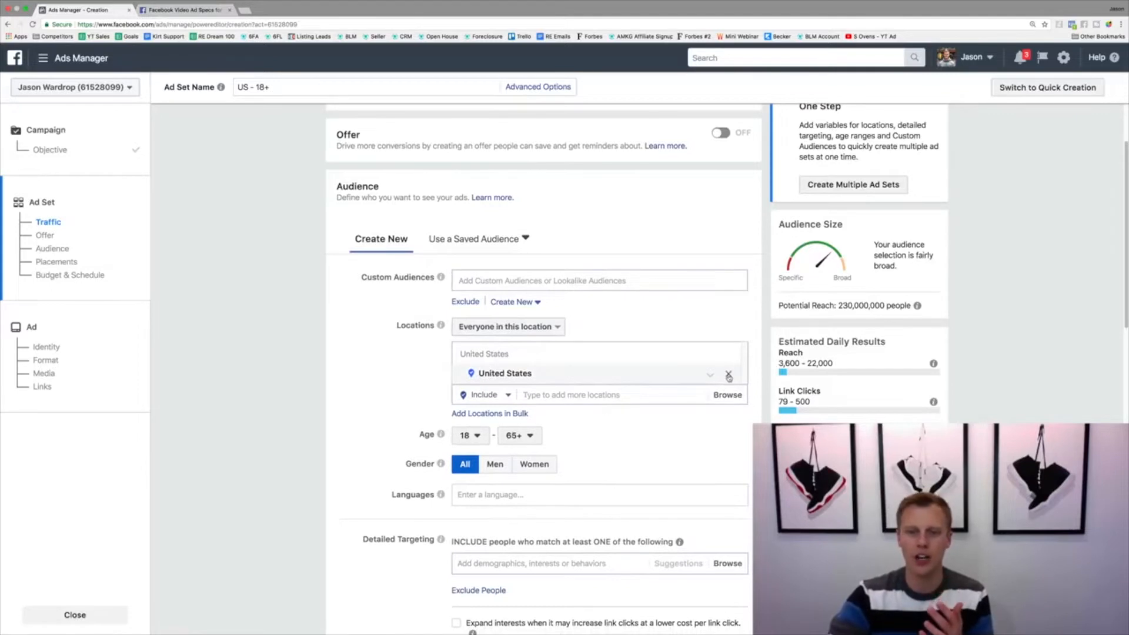
pyautogui.click(728, 376)
pyautogui.write('New')
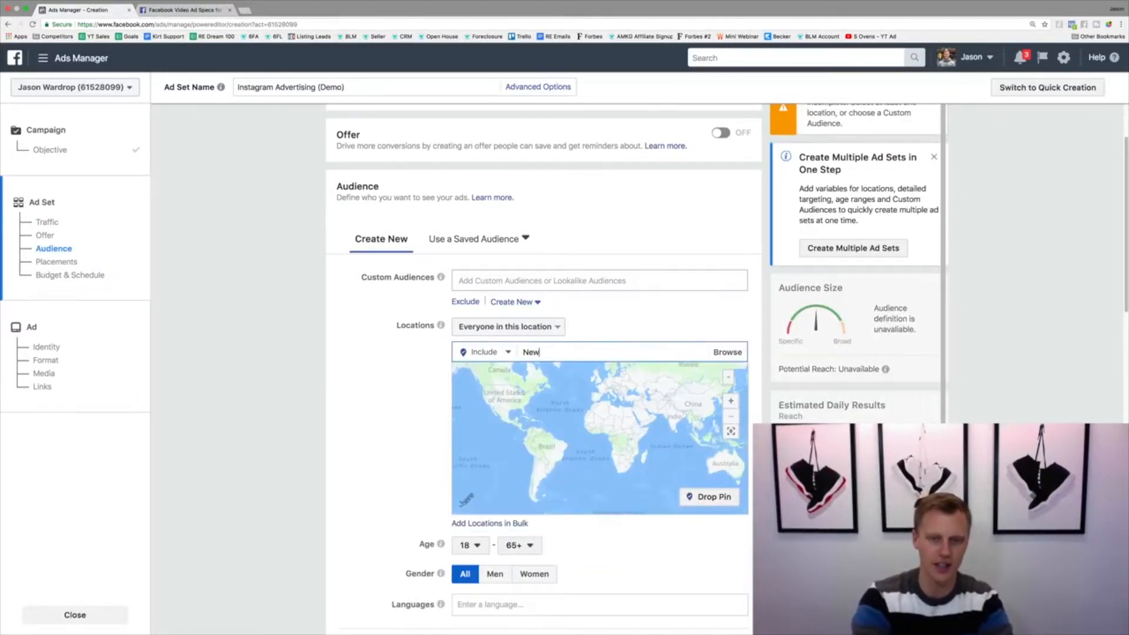
pyautogui.write(' York City')
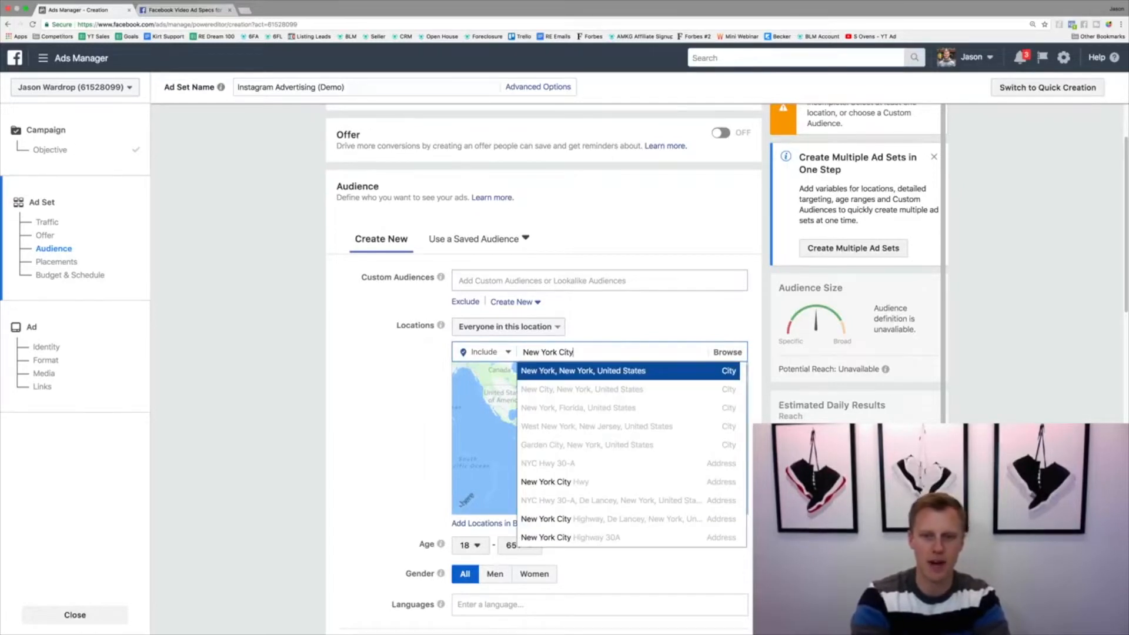
pyautogui.click(587, 376)
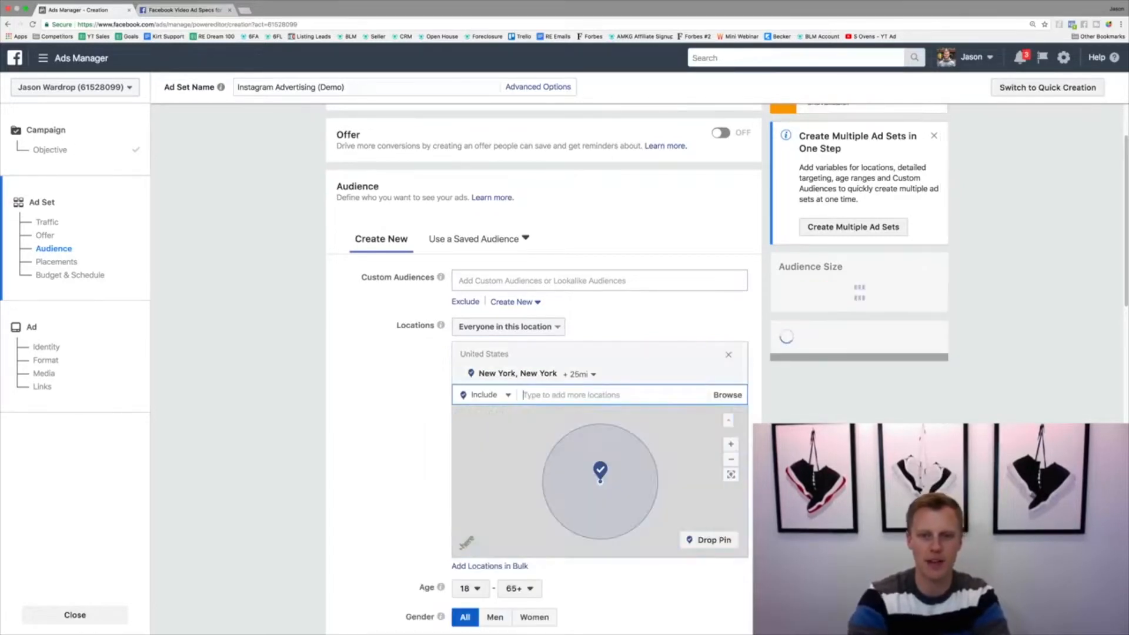
# Set the radius around the New York audience location to 10 miles and check the potential reach
pyautogui.click(583, 375)
pyautogui.moveTo(600, 432); pyautogui.dragTo(572, 438)
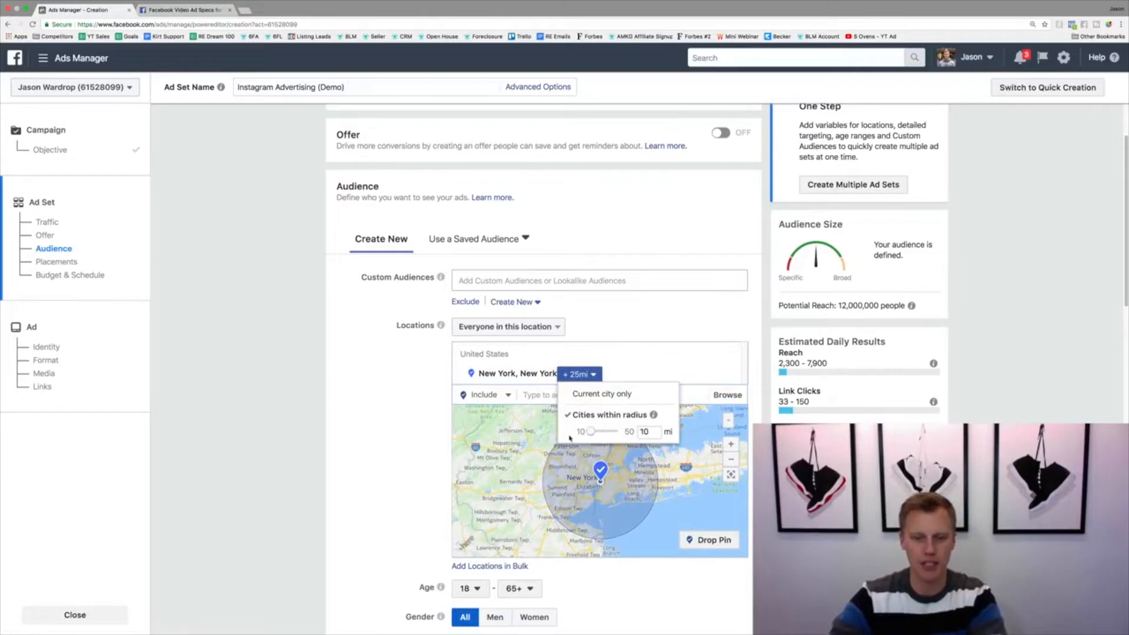
pyautogui.click(337, 460)
pyautogui.moveTo(908, 306)
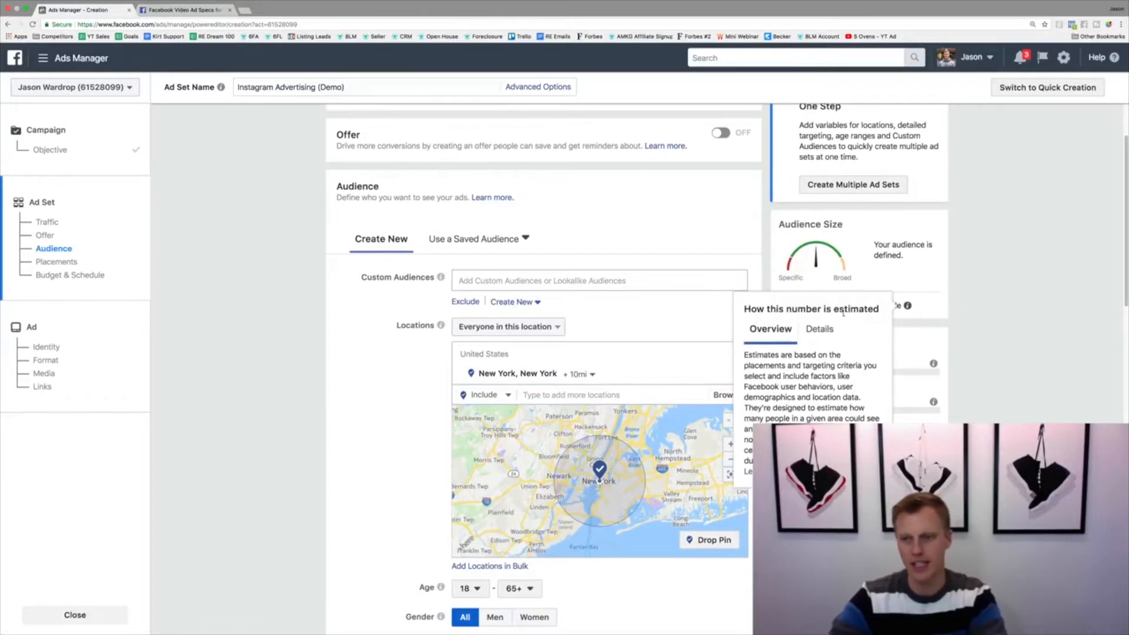
# Set the minimum audience age to 25
pyautogui.scroll(-2, 395, 483)
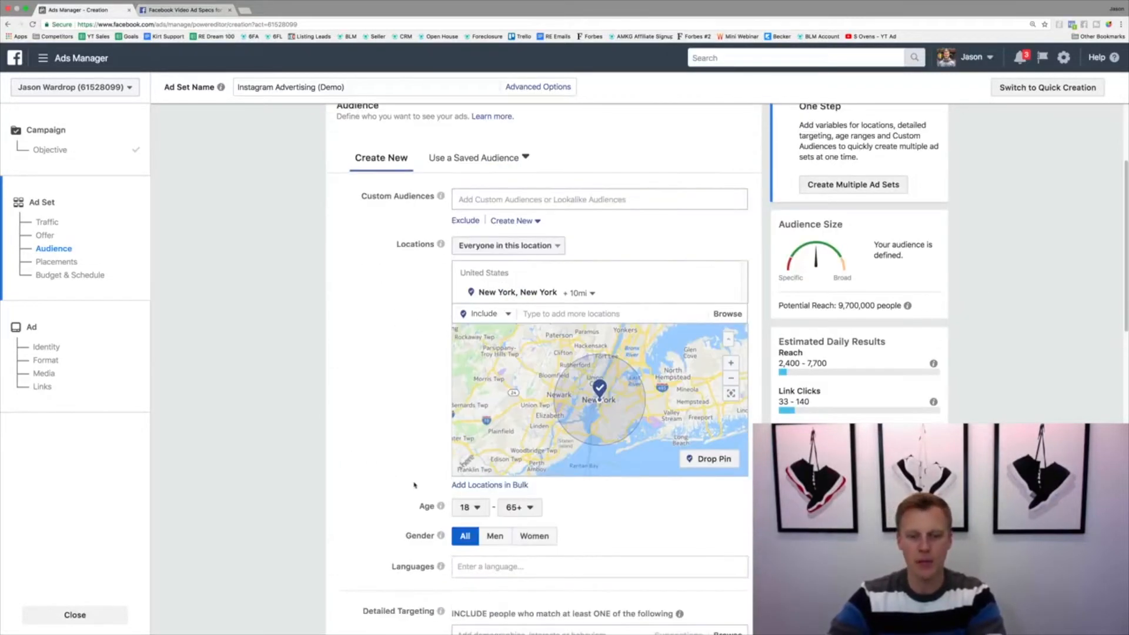
pyautogui.click(471, 508)
pyautogui.scroll(-1, 484, 462)
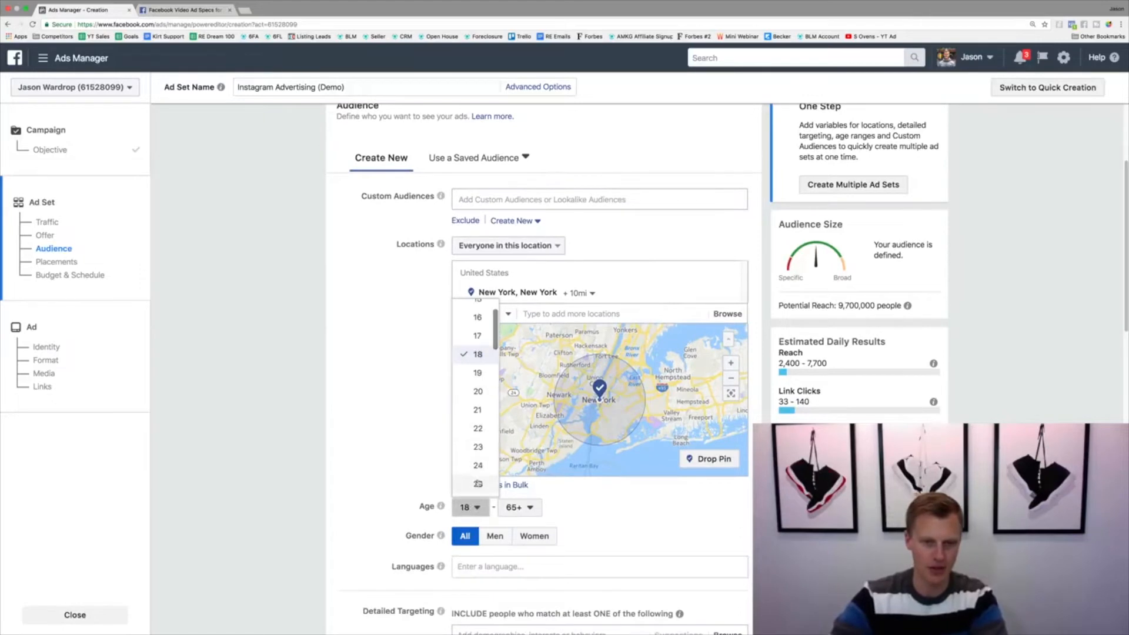
pyautogui.click(480, 482)
# Add the Basketball interest to the audience's detailed targeting
pyautogui.scroll(-4, 529, 482)
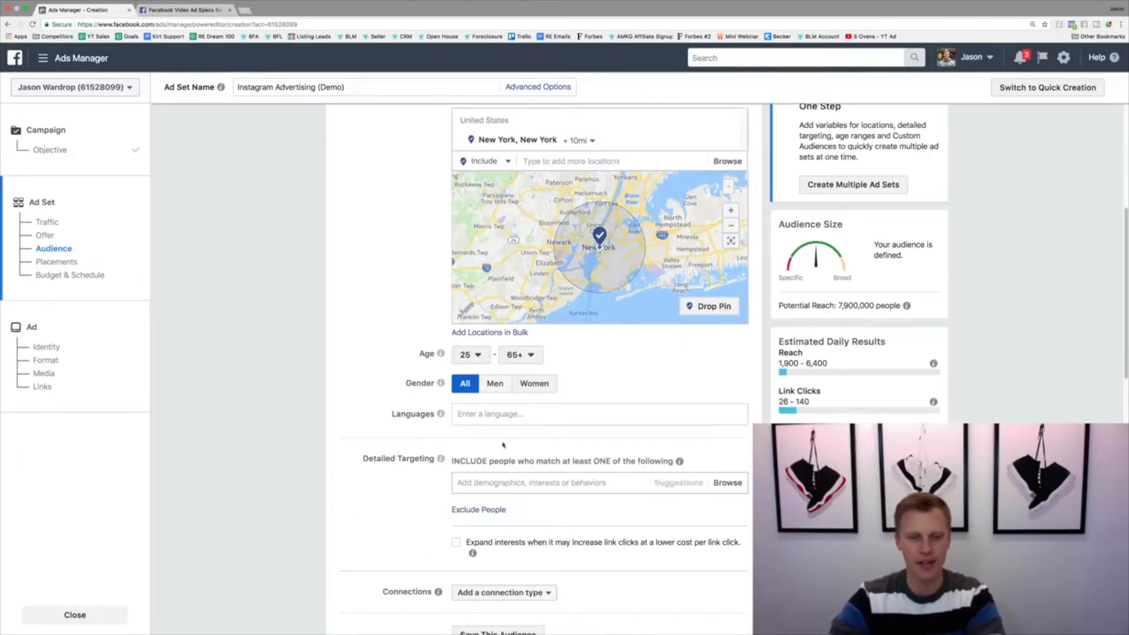
pyautogui.click(500, 480)
pyautogui.write('Basketball')
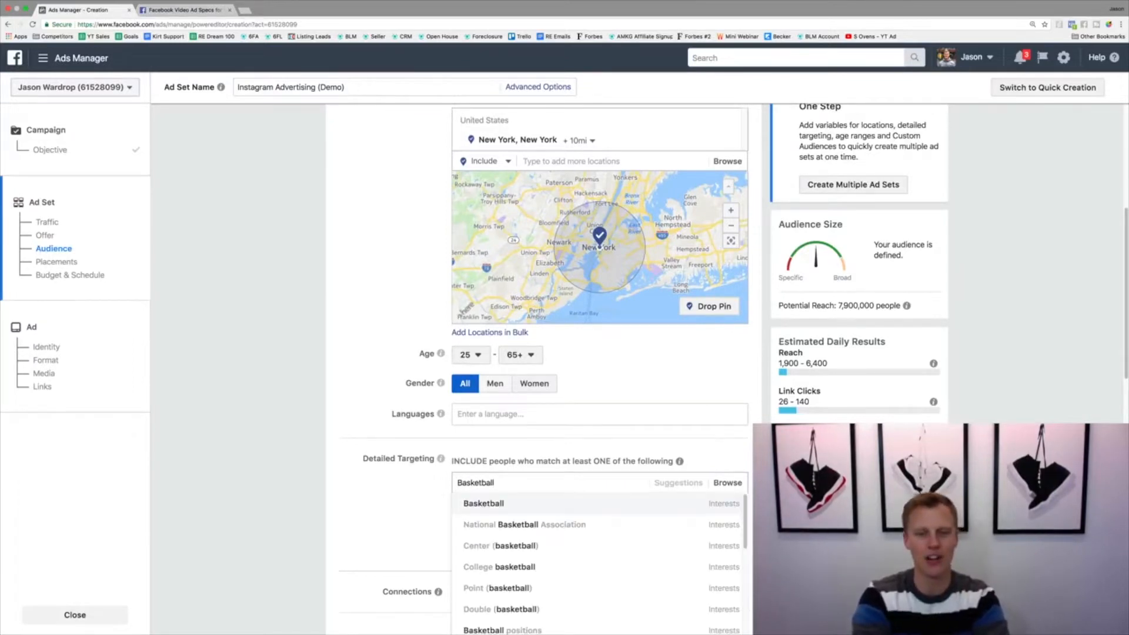
pyautogui.press('Return')
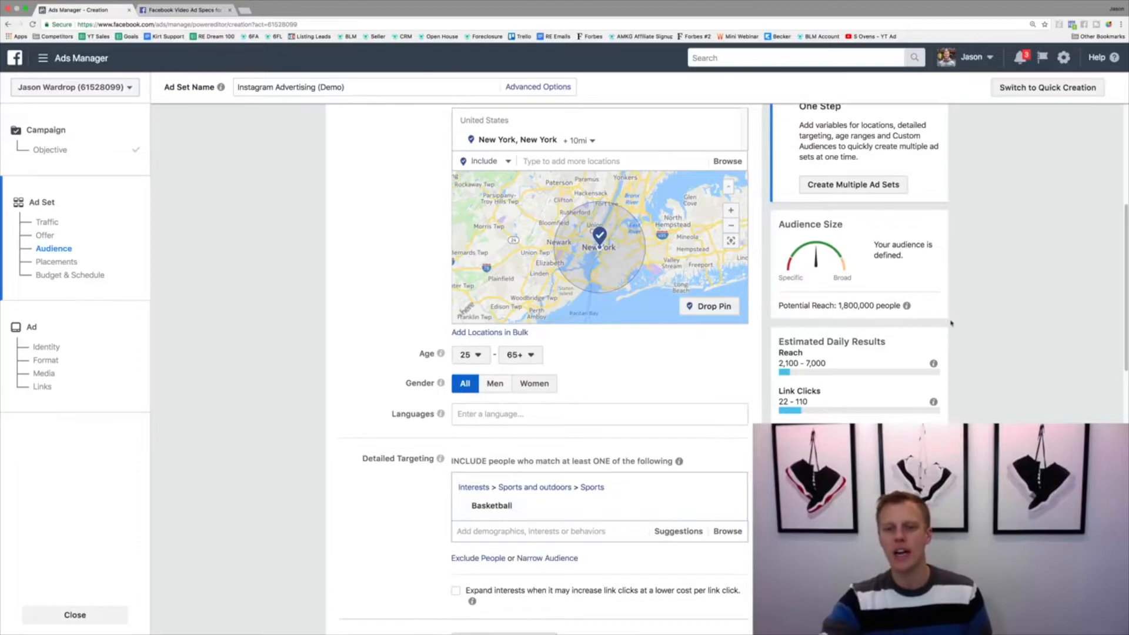
# Change the ad set from Automatic Placements to Edit Placements
pyautogui.scroll(-6, 413, 463)
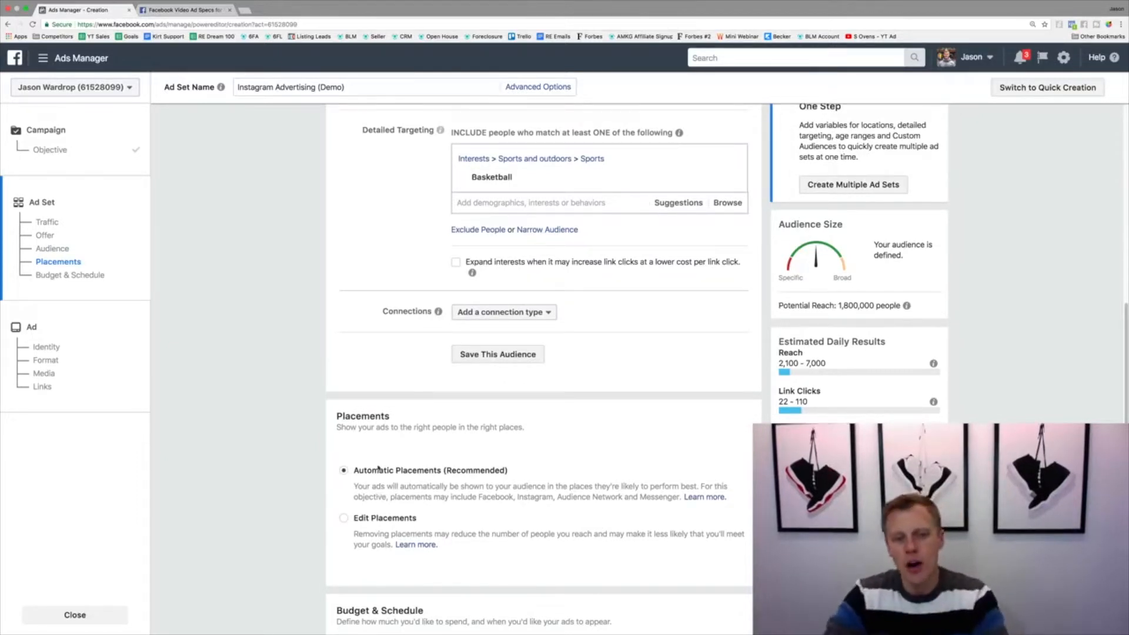
pyautogui.moveTo(354, 472); pyautogui.dragTo(380, 472)
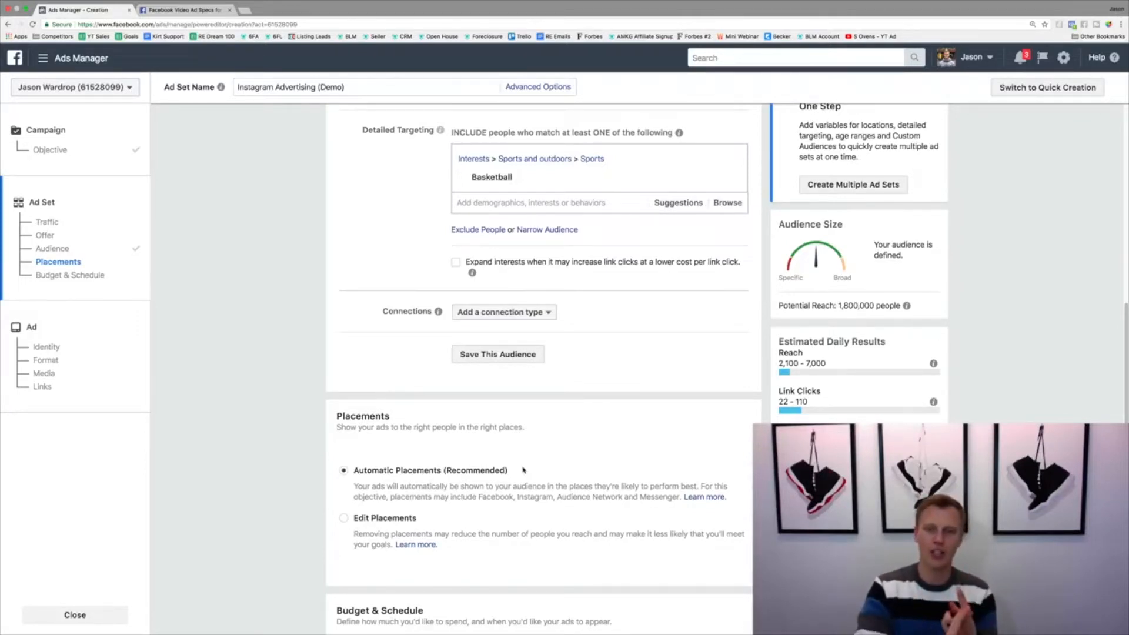
pyautogui.click(344, 518)
pyautogui.scroll(-5, 293, 474)
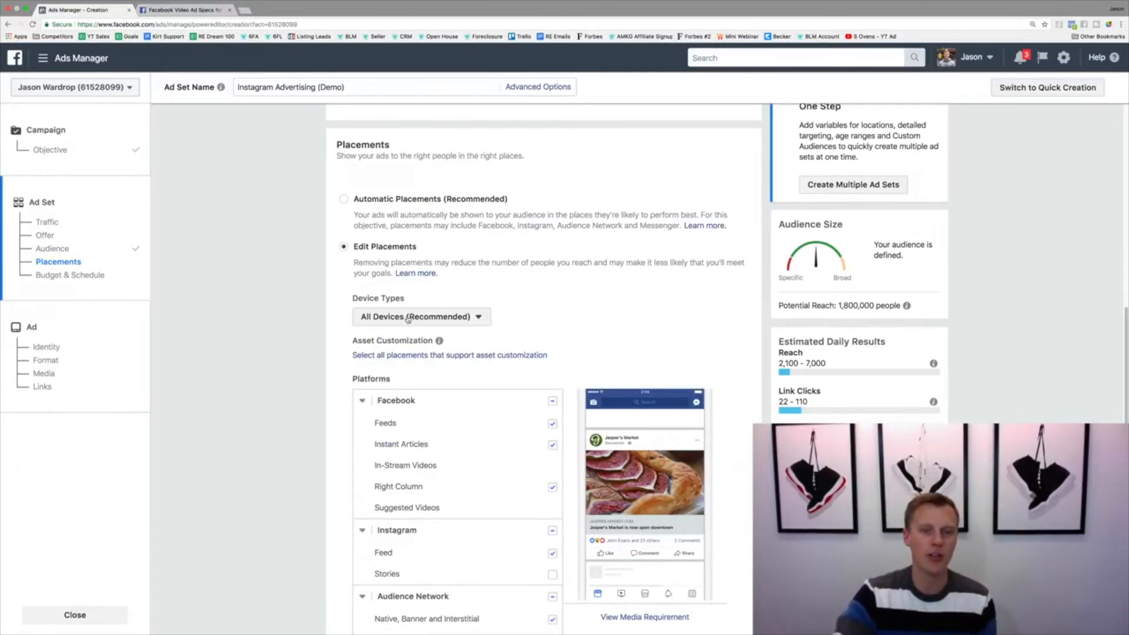
# Try the Mobile Only and Desktop Only device types and return to All Devices (Recommended)
pyautogui.click(408, 319)
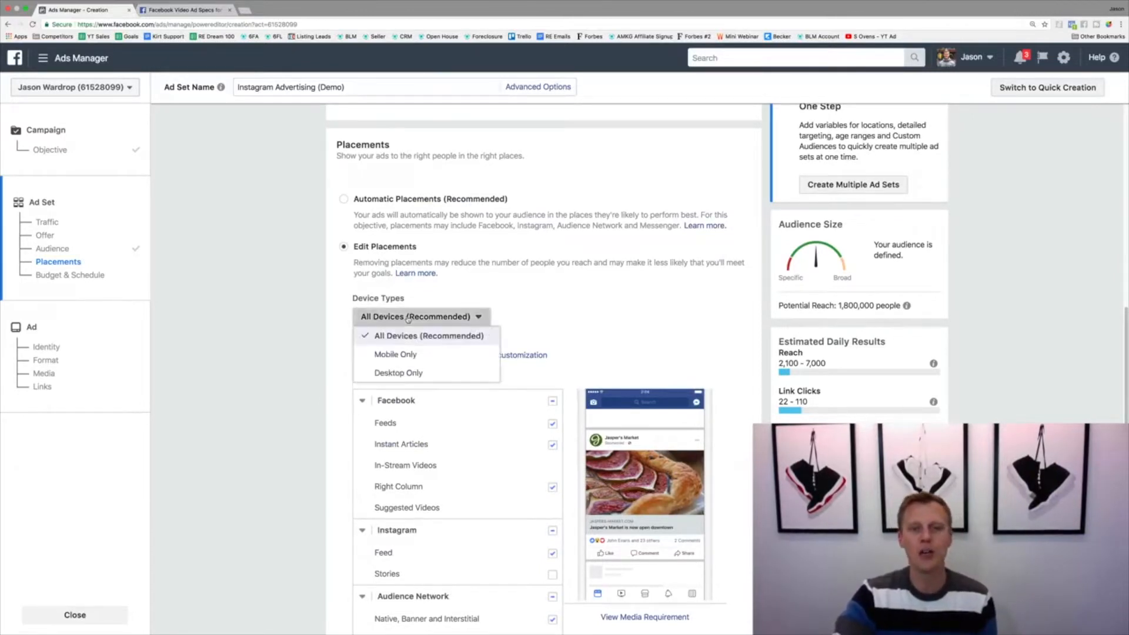
pyautogui.click(416, 355)
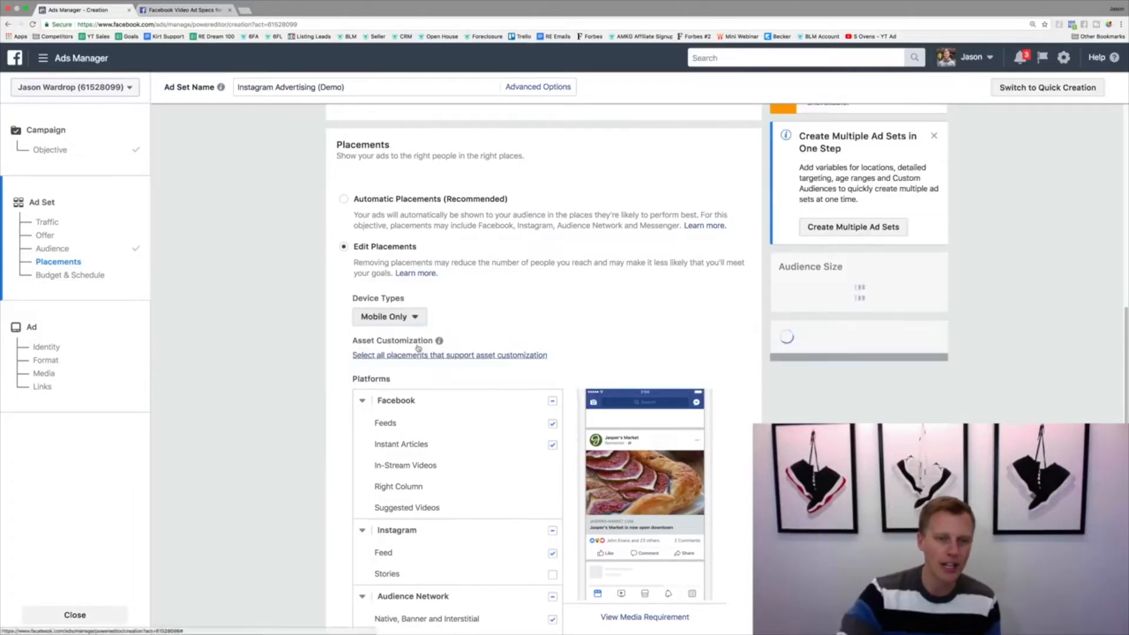
pyautogui.click(414, 320)
pyautogui.click(409, 374)
pyautogui.click(400, 316)
pyautogui.click(410, 335)
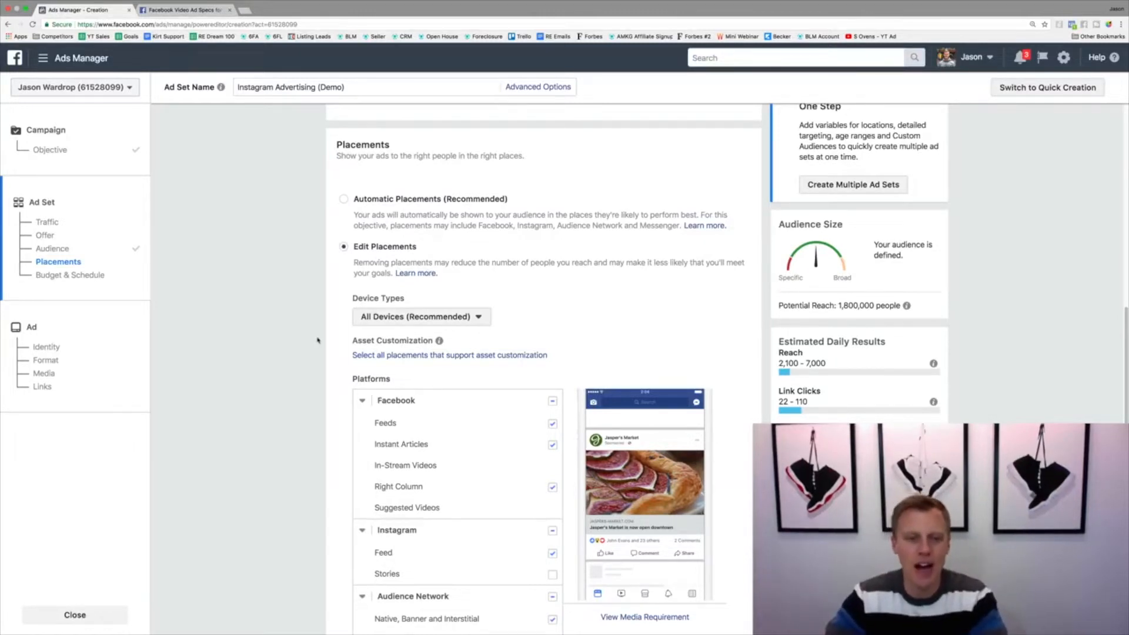
# Deselect the Facebook, Audience Network and Messenger platforms, keeping only the Instagram placement
pyautogui.scroll(-4, 318, 340)
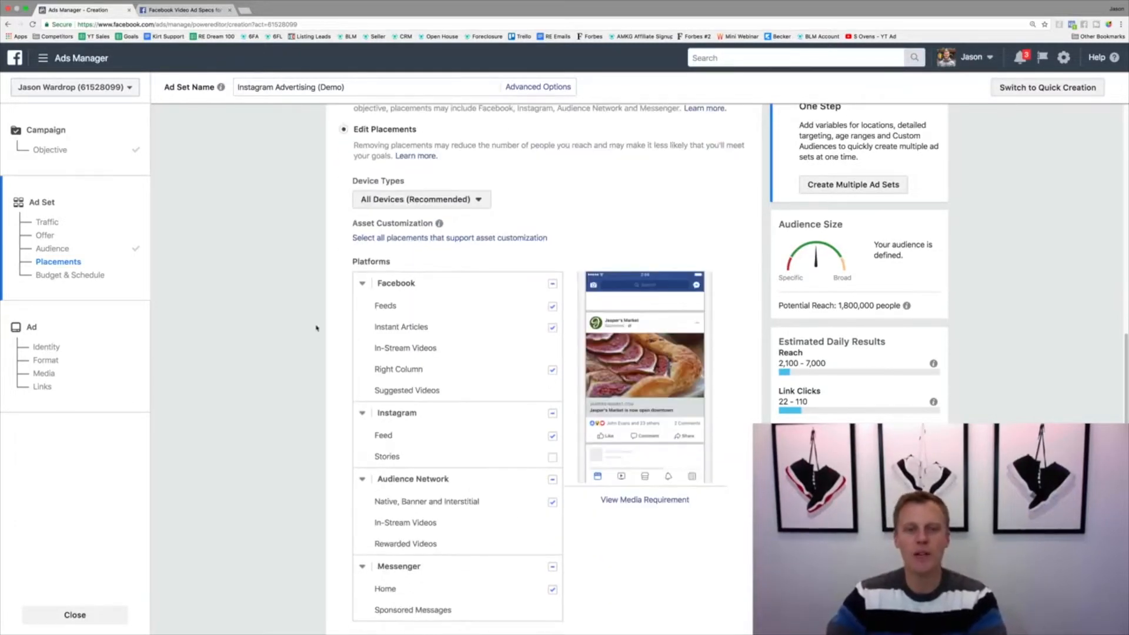
pyautogui.click(553, 285)
pyautogui.click(553, 512)
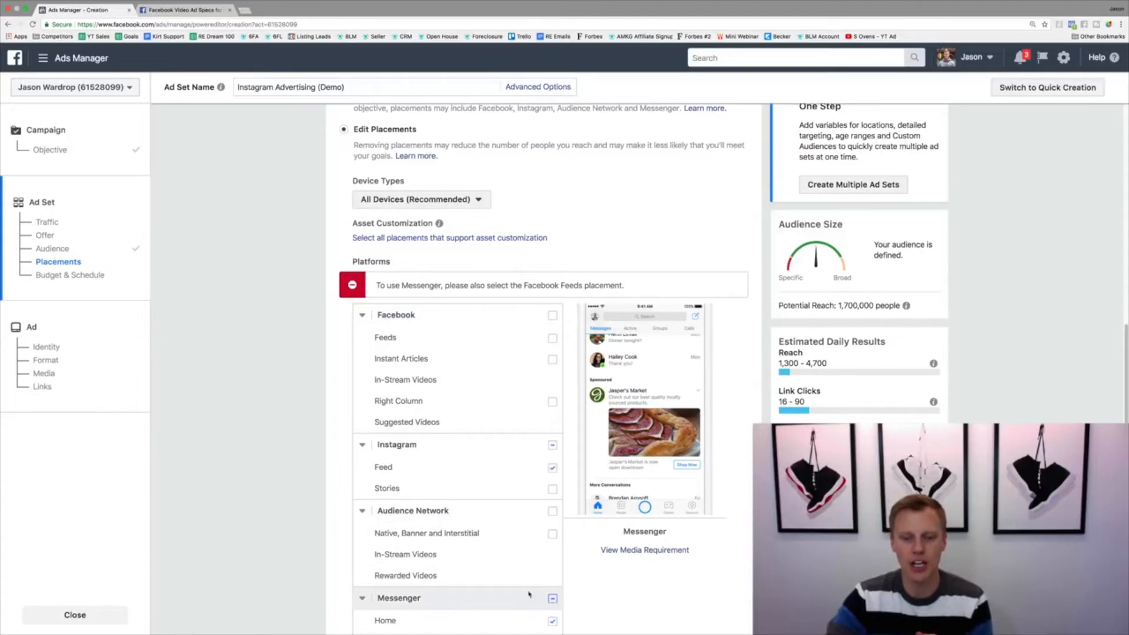
pyautogui.click(552, 598)
pyautogui.scroll(-1, 518, 530)
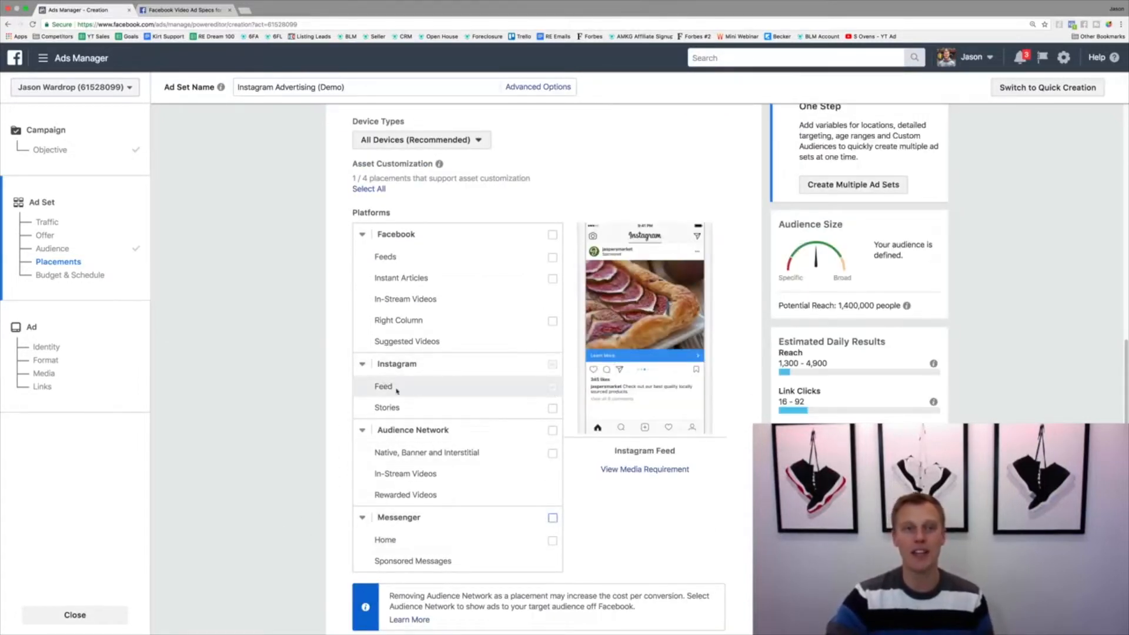
# Check the video length requirement for the Instagram Feed placement in the Facebook video ad specs and return to Ads Manager
pyautogui.click(184, 10)
pyautogui.click(760, 213)
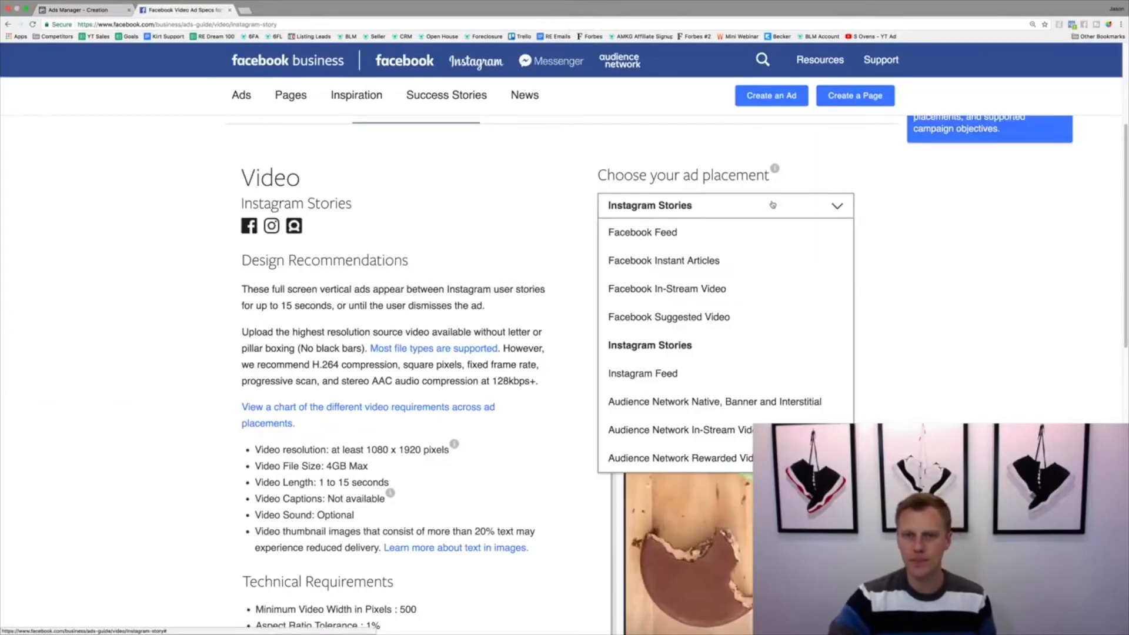
pyautogui.click(733, 374)
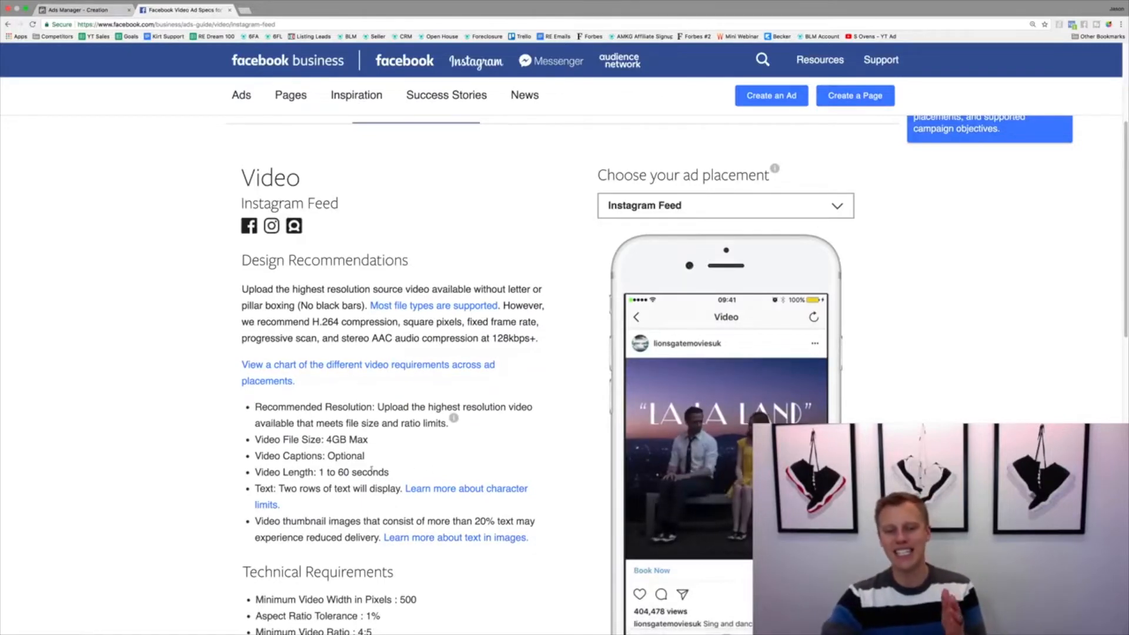
pyautogui.moveTo(390, 473); pyautogui.dragTo(248, 474)
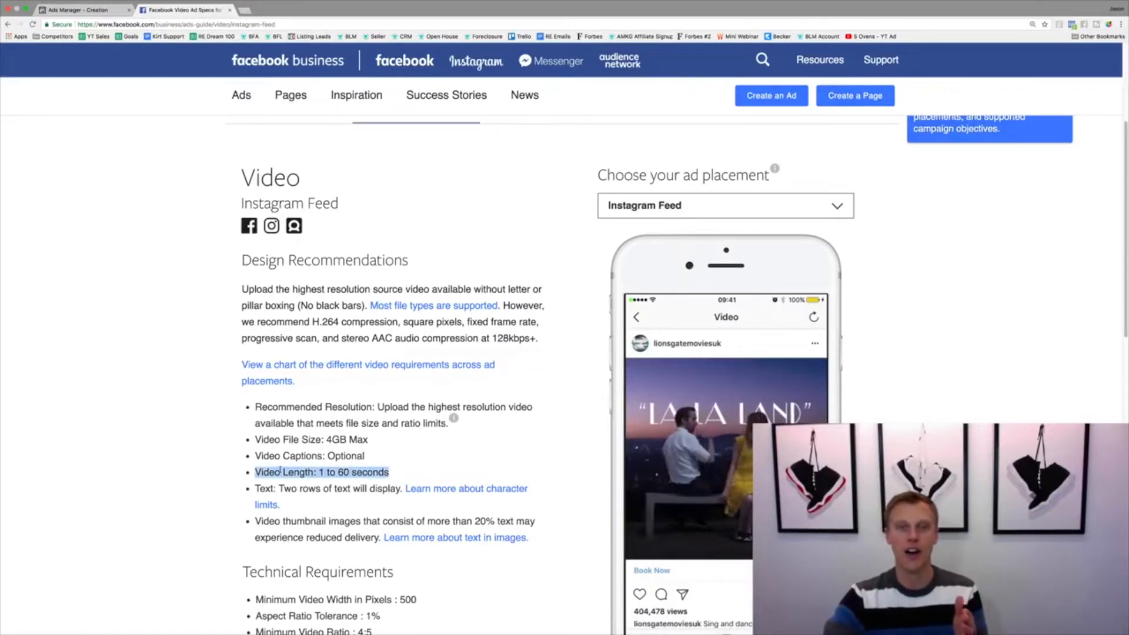
pyautogui.click(98, 10)
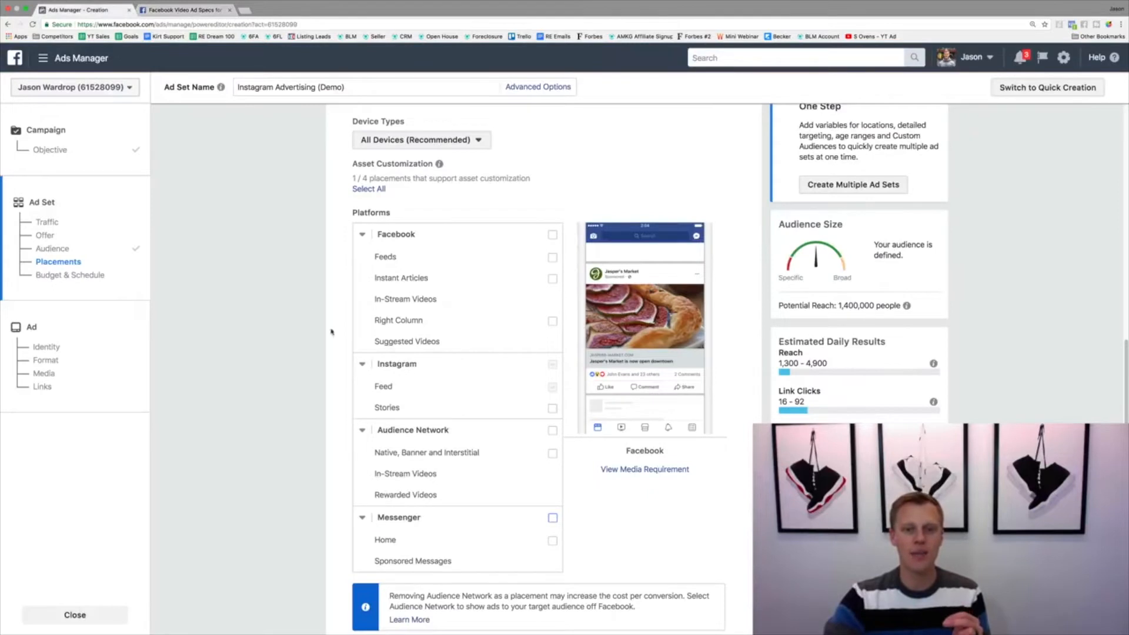
# Include the Instagram Stories placement alongside Instagram Feed
pyautogui.click(553, 408)
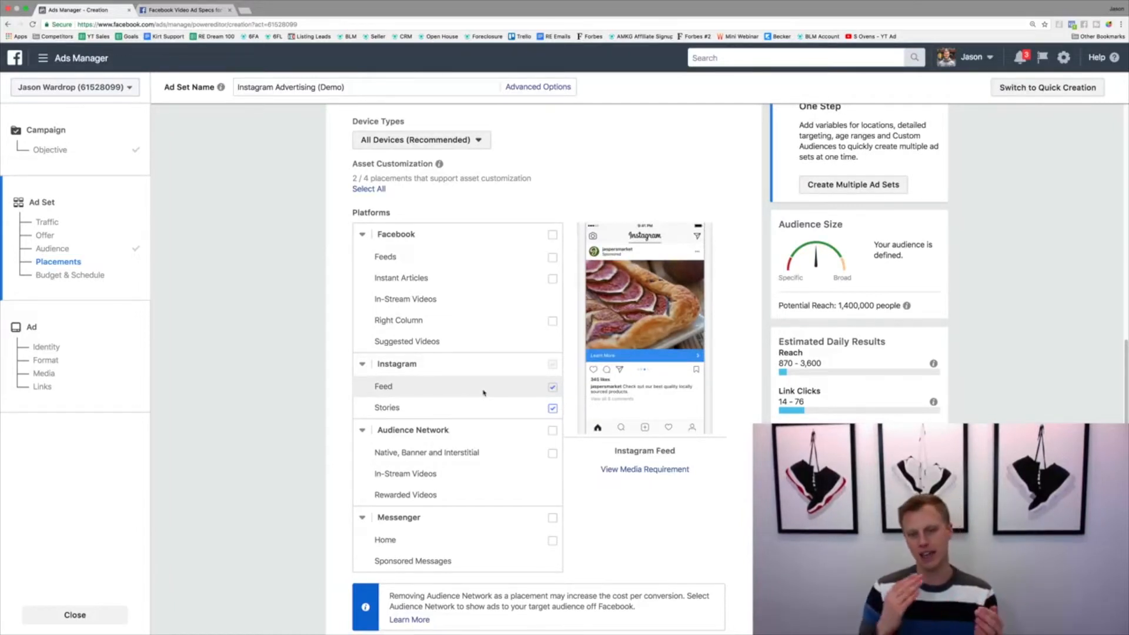
pyautogui.click(554, 409)
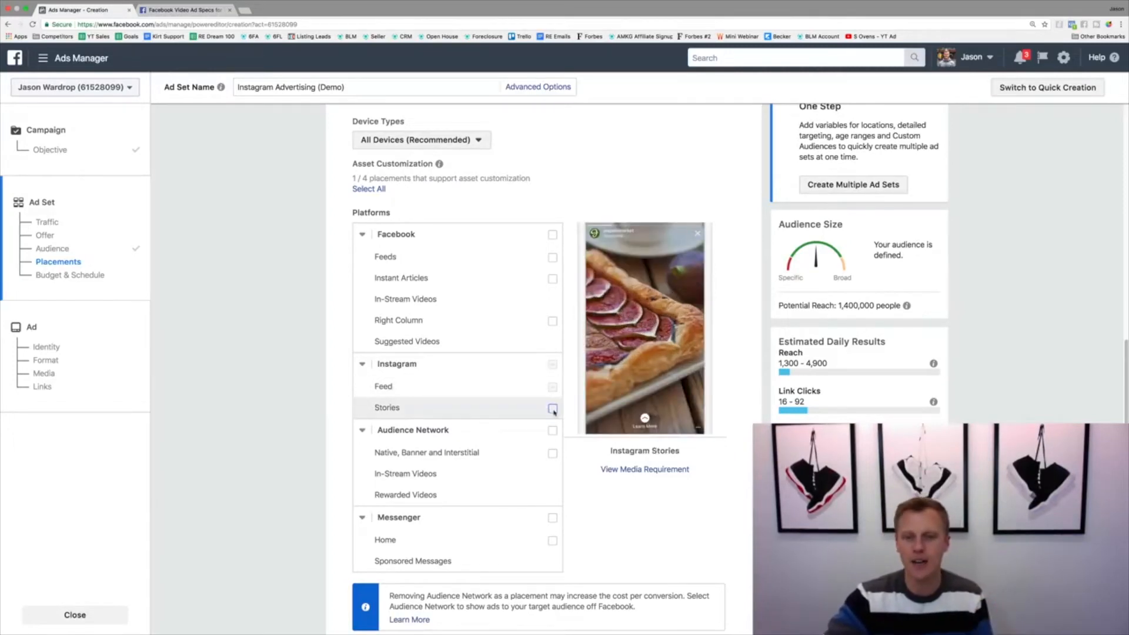
pyautogui.click(553, 410)
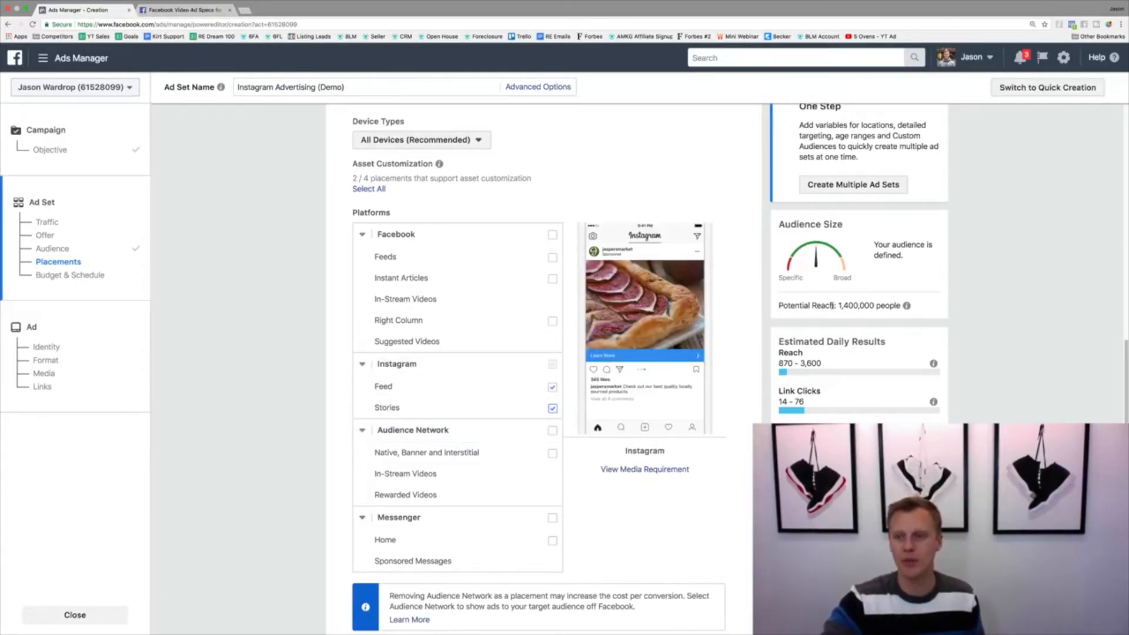
# Switch the ad set's budget type to Lifetime Budget and set the amount to $100.00
pyautogui.scroll(-4, 733, 338)
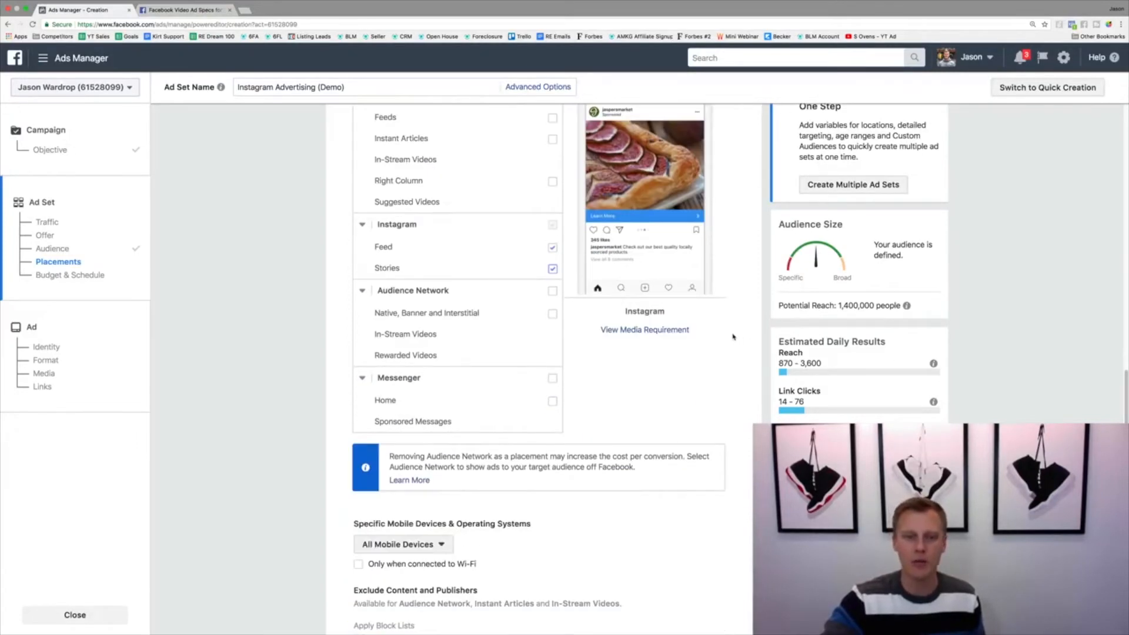
pyautogui.scroll(-5, 730, 334)
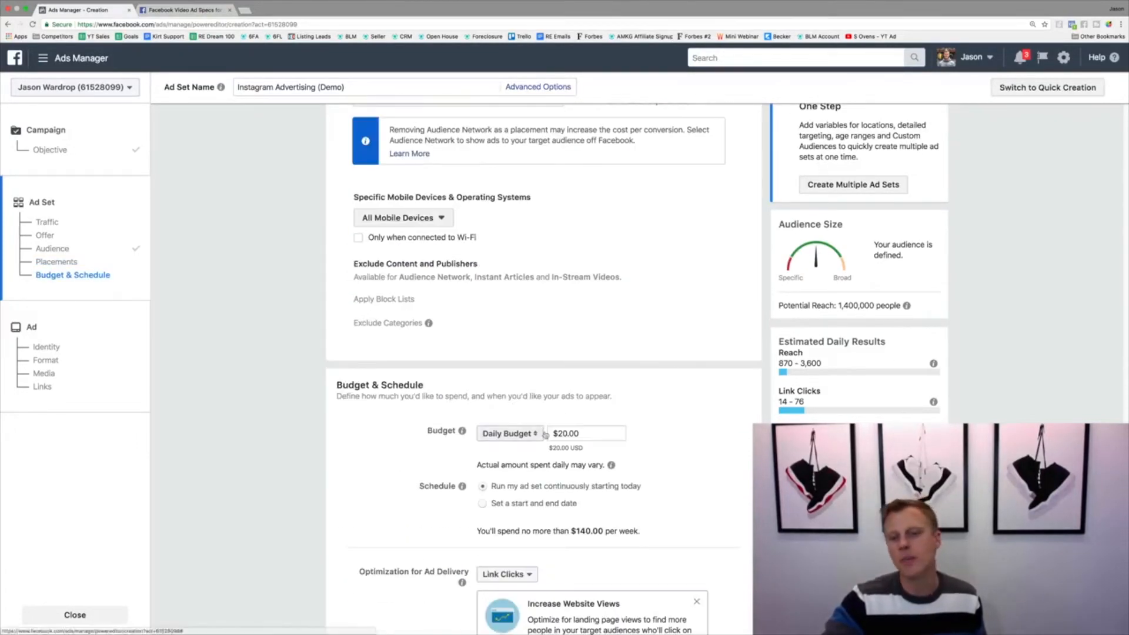
pyautogui.click(503, 434)
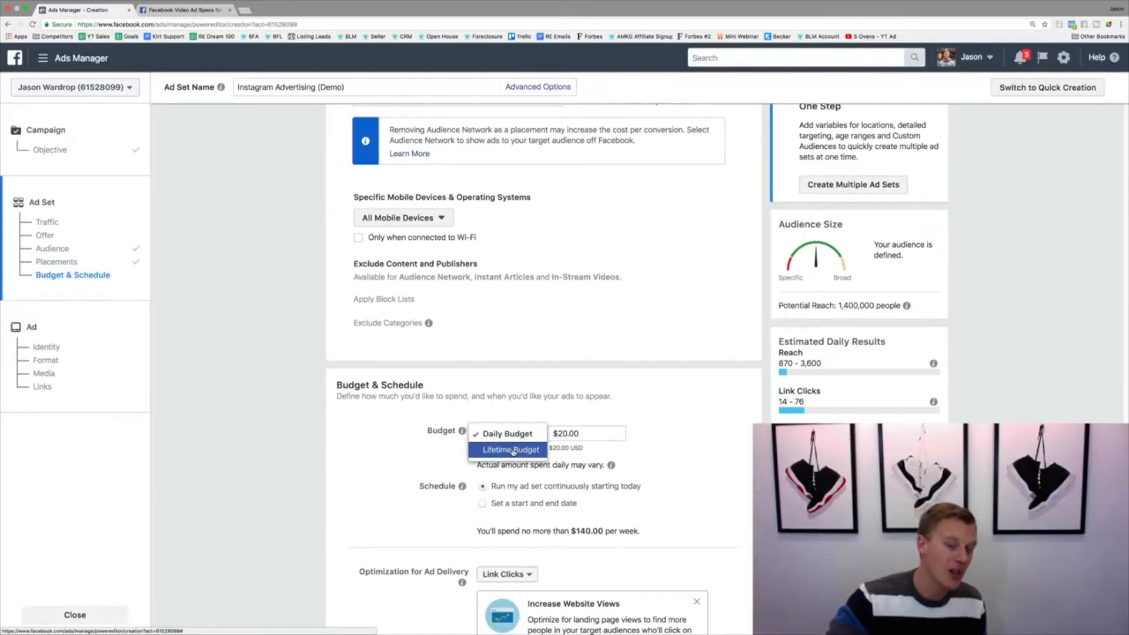
pyautogui.click(729, 421)
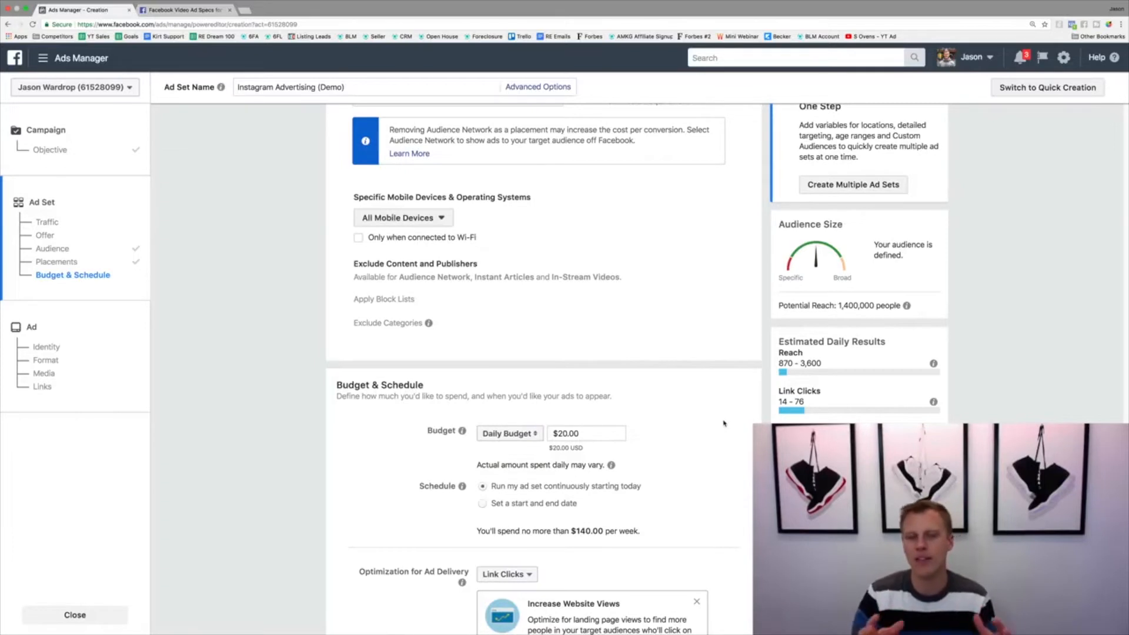
pyautogui.click(510, 433)
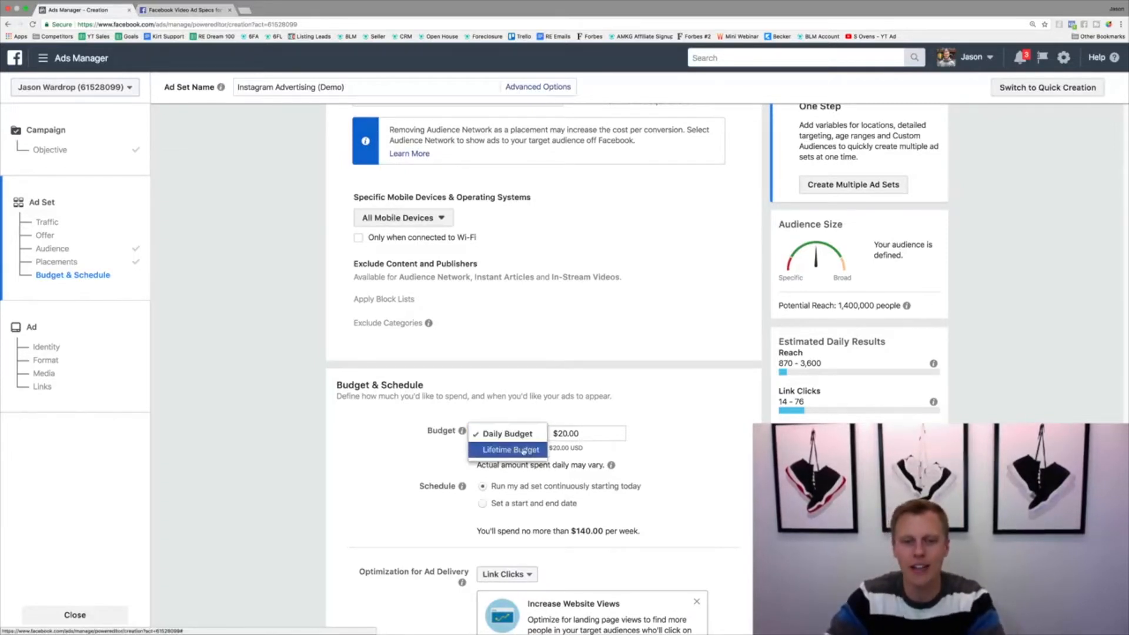
pyautogui.click(523, 449)
pyautogui.moveTo(579, 434); pyautogui.dragTo(570, 433)
pyautogui.write('100')
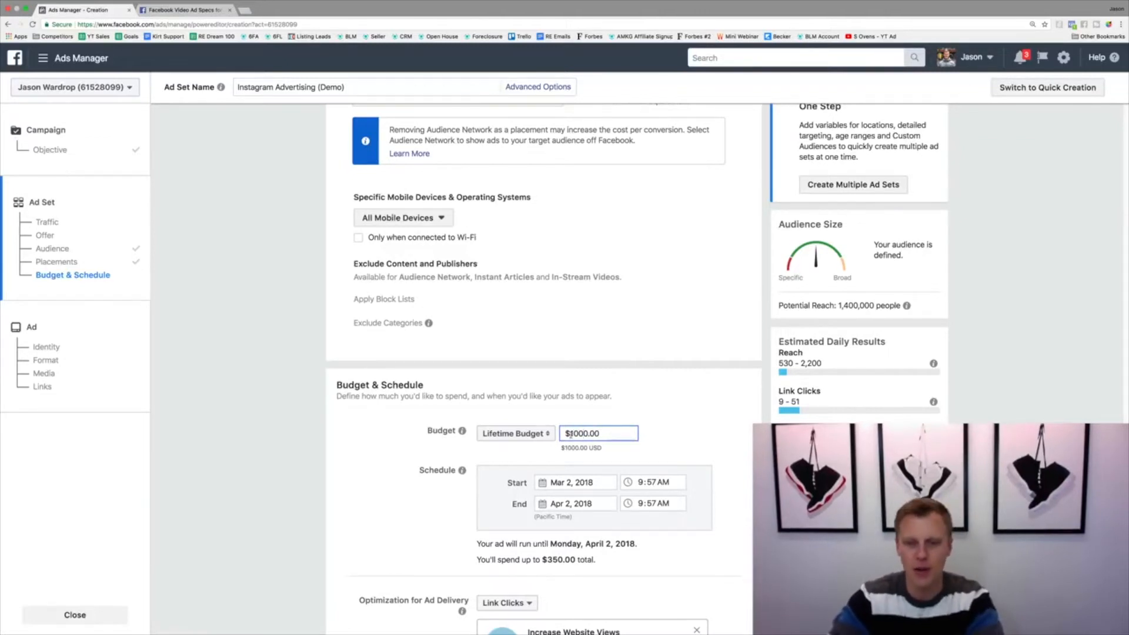
pyautogui.press('BackSpace')
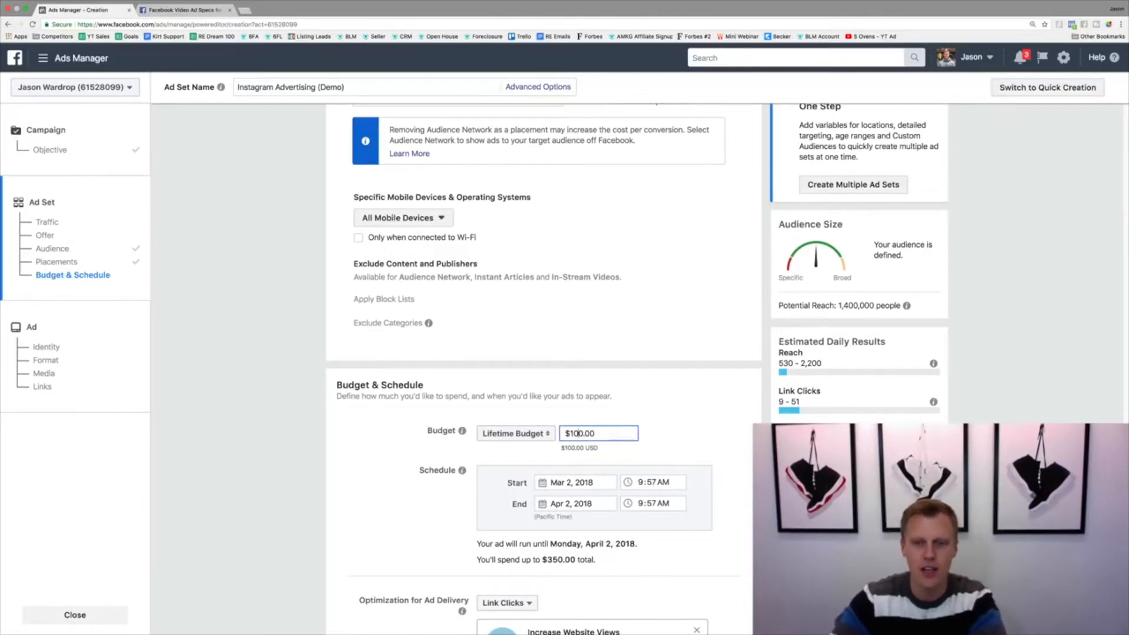
pyautogui.click(725, 407)
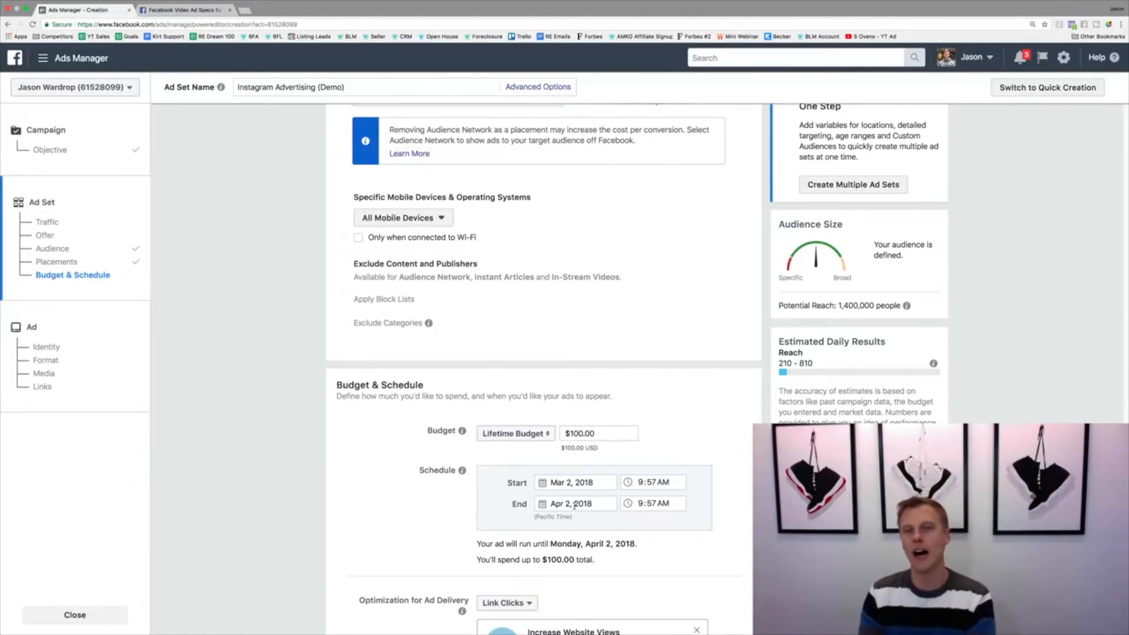
# Set a Daily Budget of $10.00 and schedule the ad set to run continuously starting today
pyautogui.click(514, 435)
pyautogui.click(514, 418)
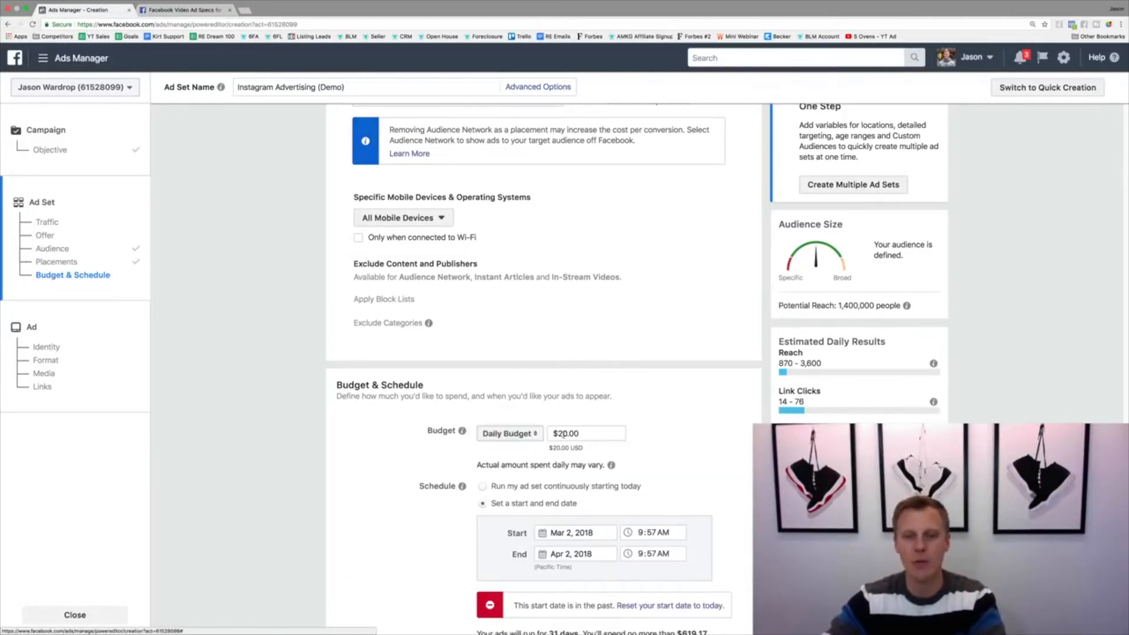
pyautogui.click(564, 433)
pyautogui.press('BackSpace')
pyautogui.click(693, 433)
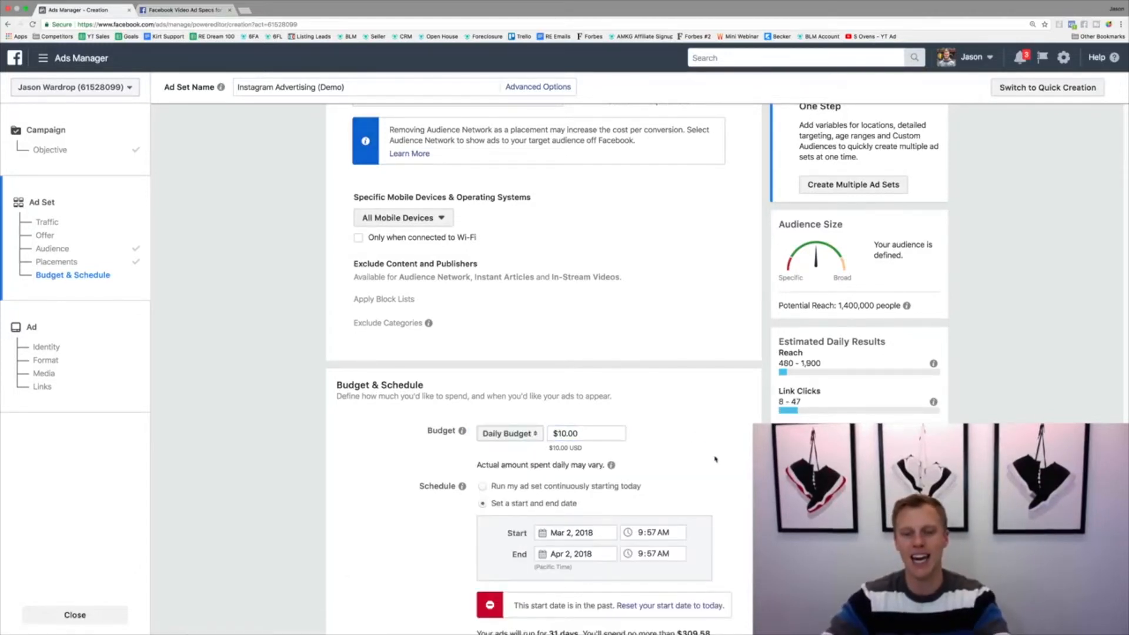
pyautogui.click(482, 488)
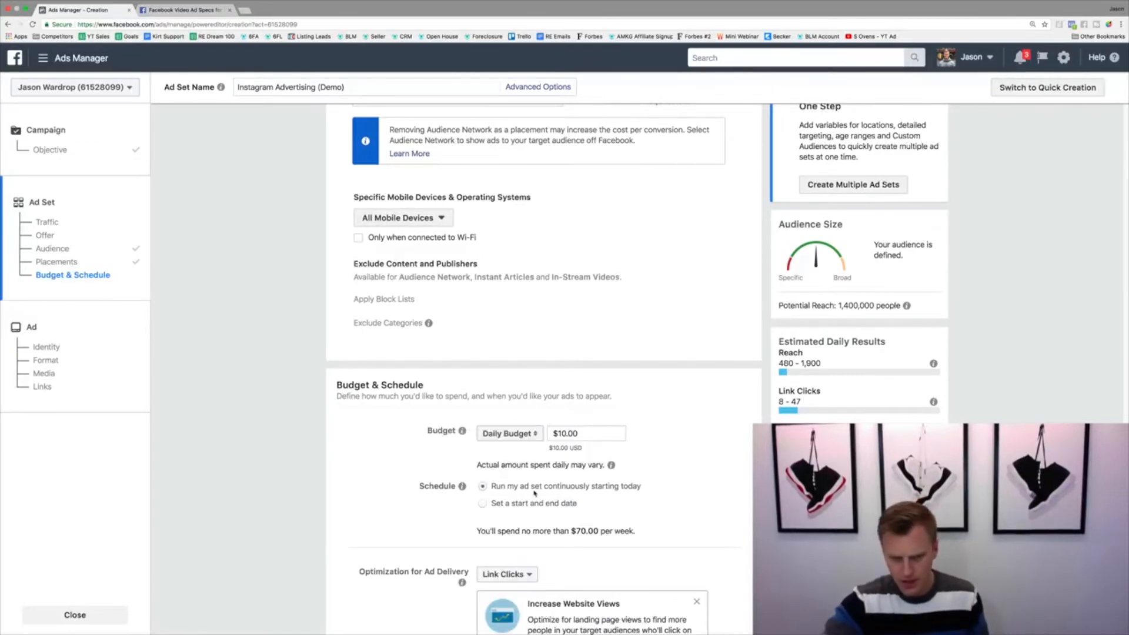
# Keep Link Clicks as the optimization for ad delivery and continue to the ad creation stage
pyautogui.scroll(-3, 438, 496)
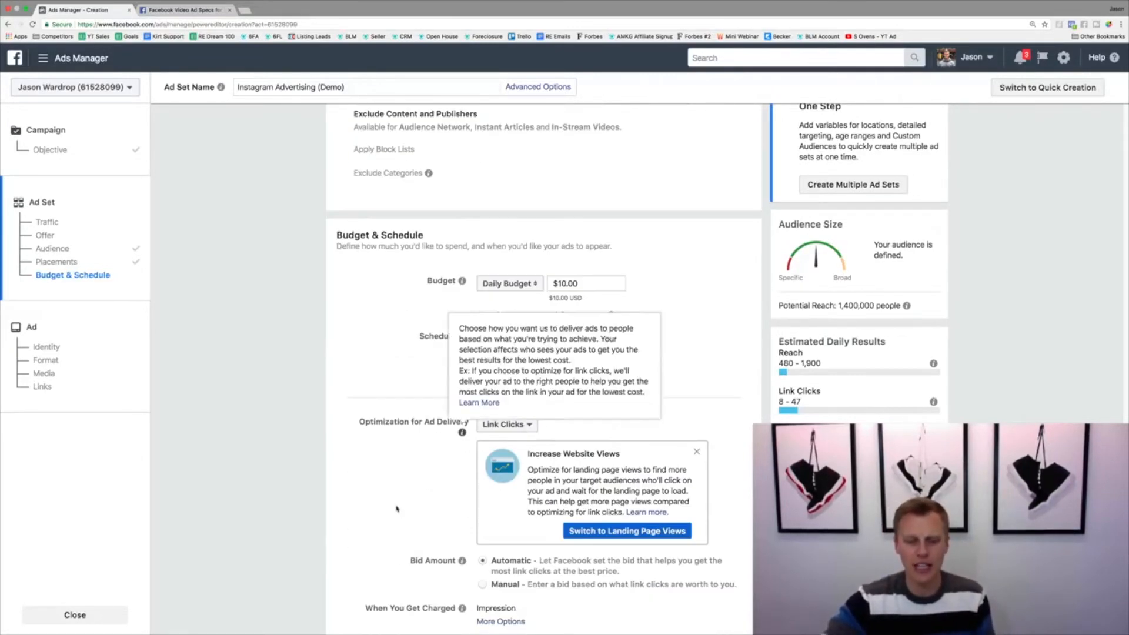
pyautogui.scroll(-3, 405, 515)
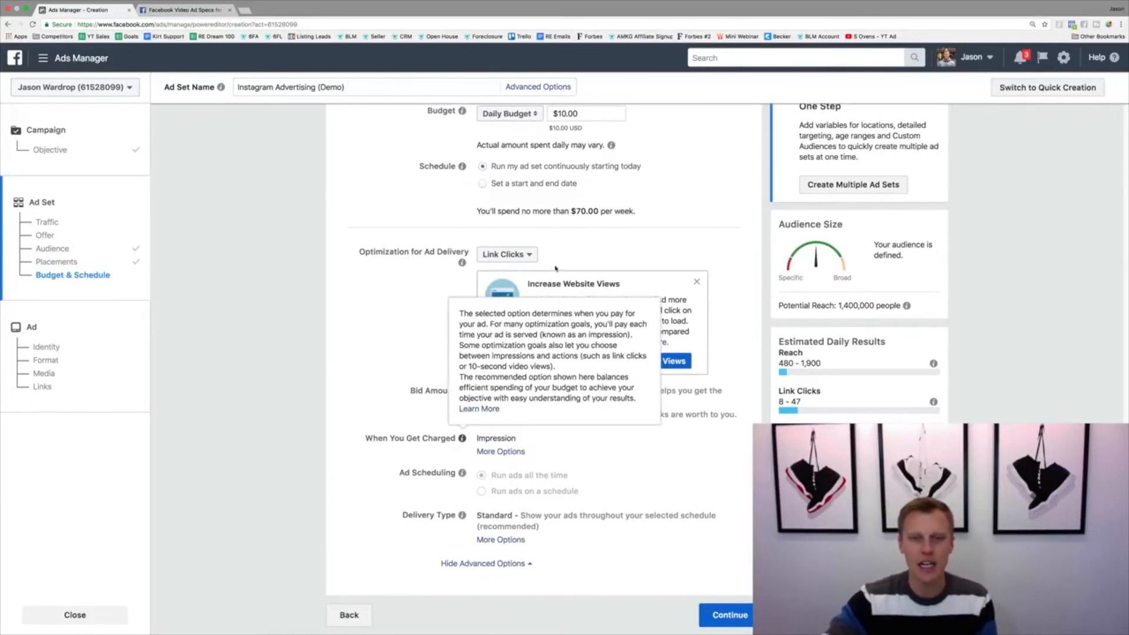
pyautogui.click(524, 254)
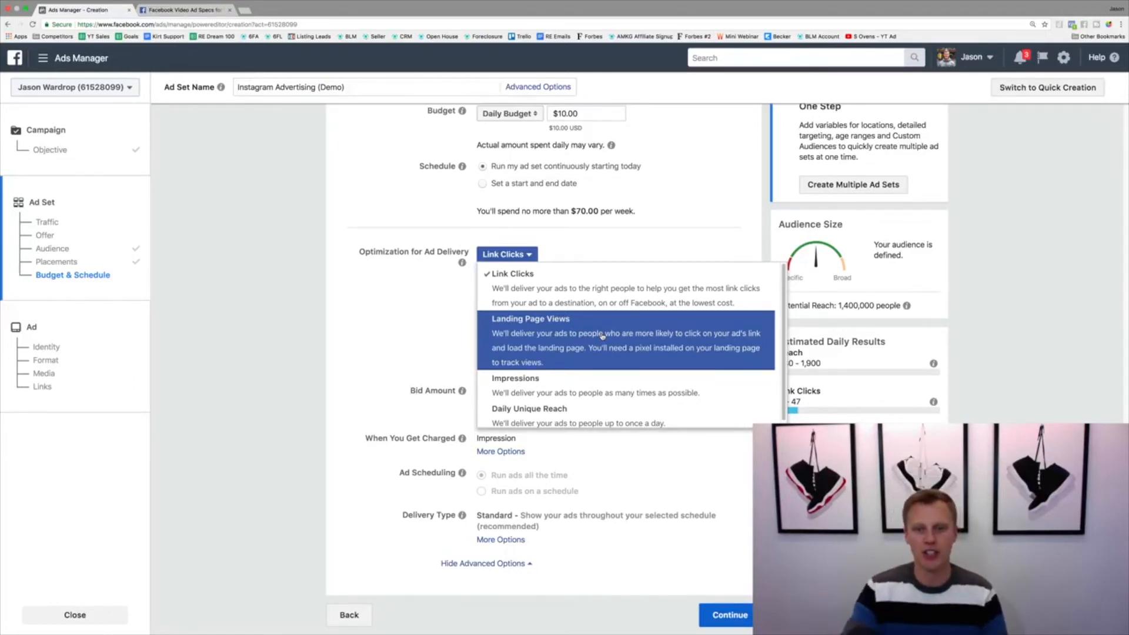
pyautogui.click(603, 296)
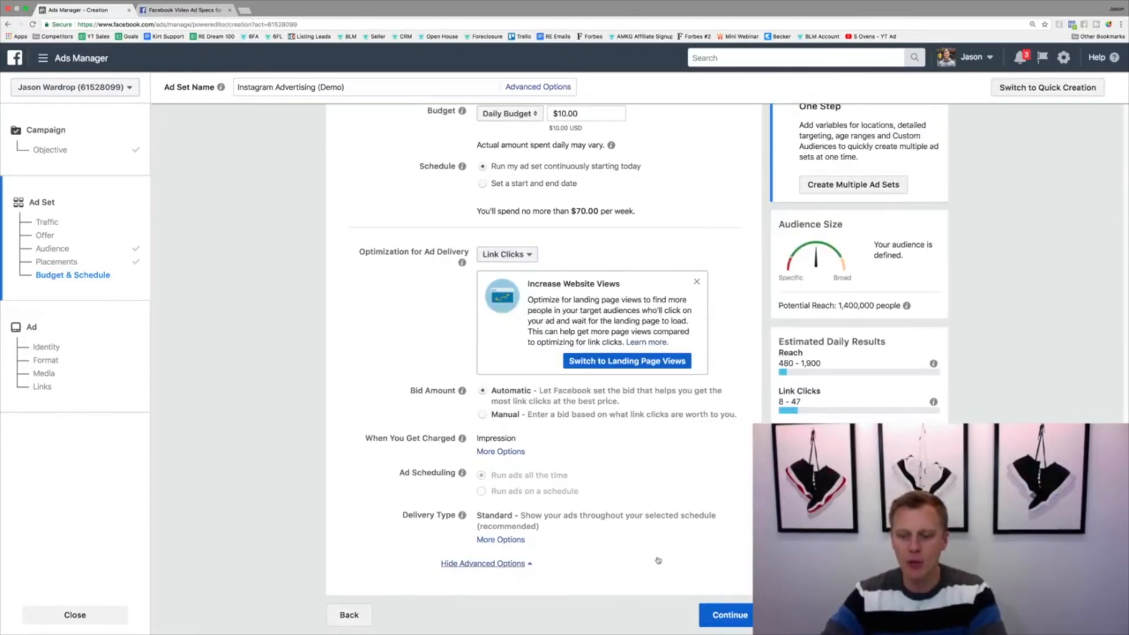
pyautogui.click(726, 614)
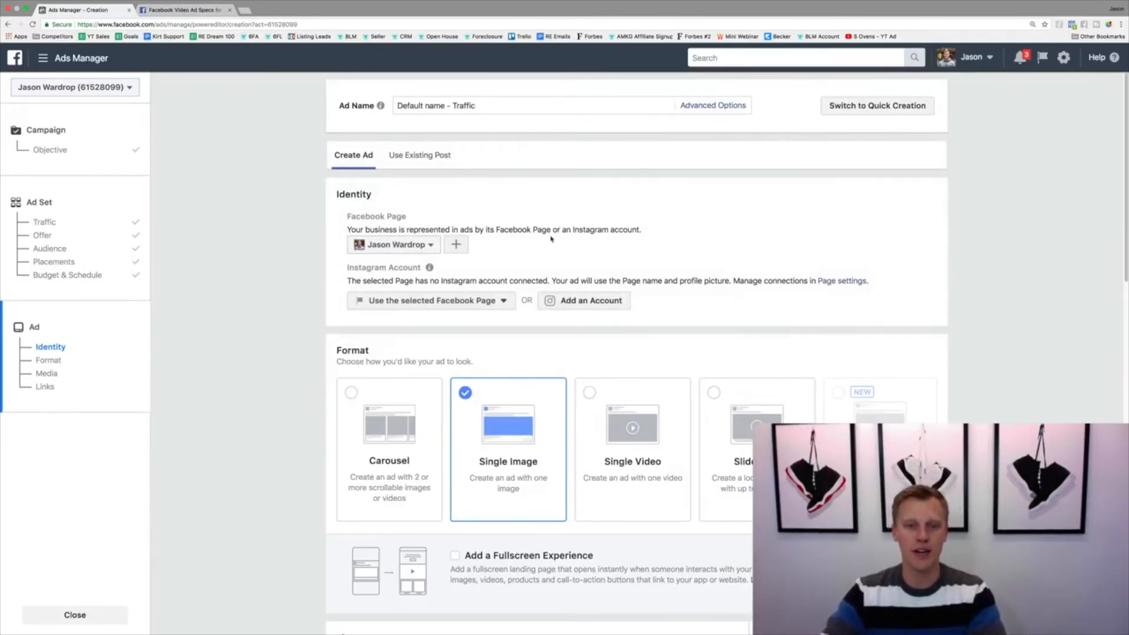
pyautogui.click(586, 303)
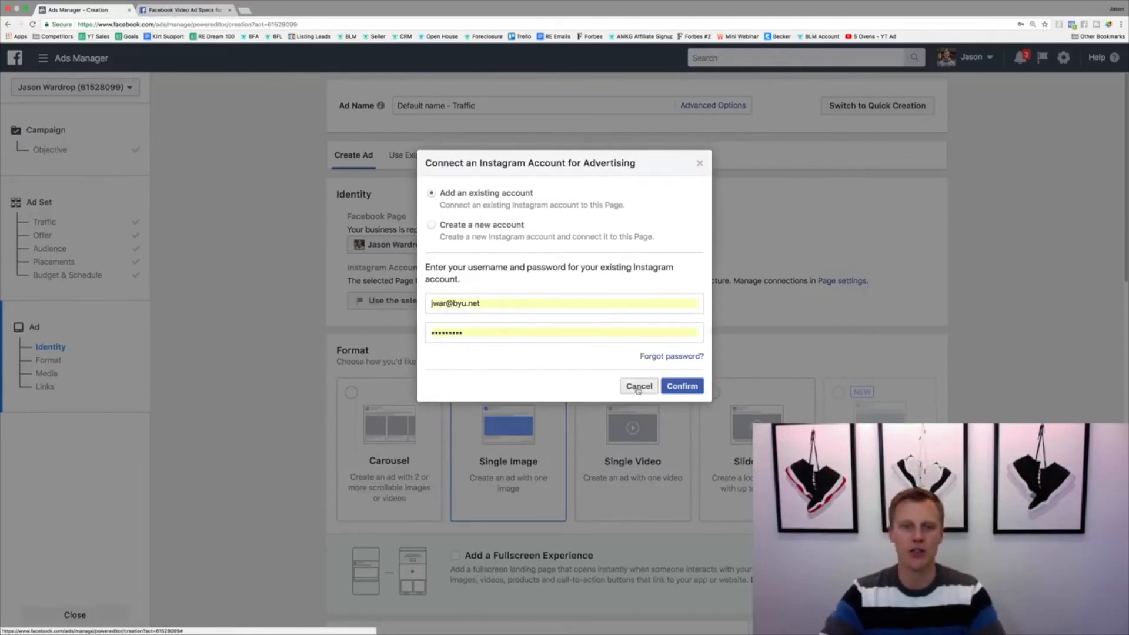
pyautogui.click(437, 226)
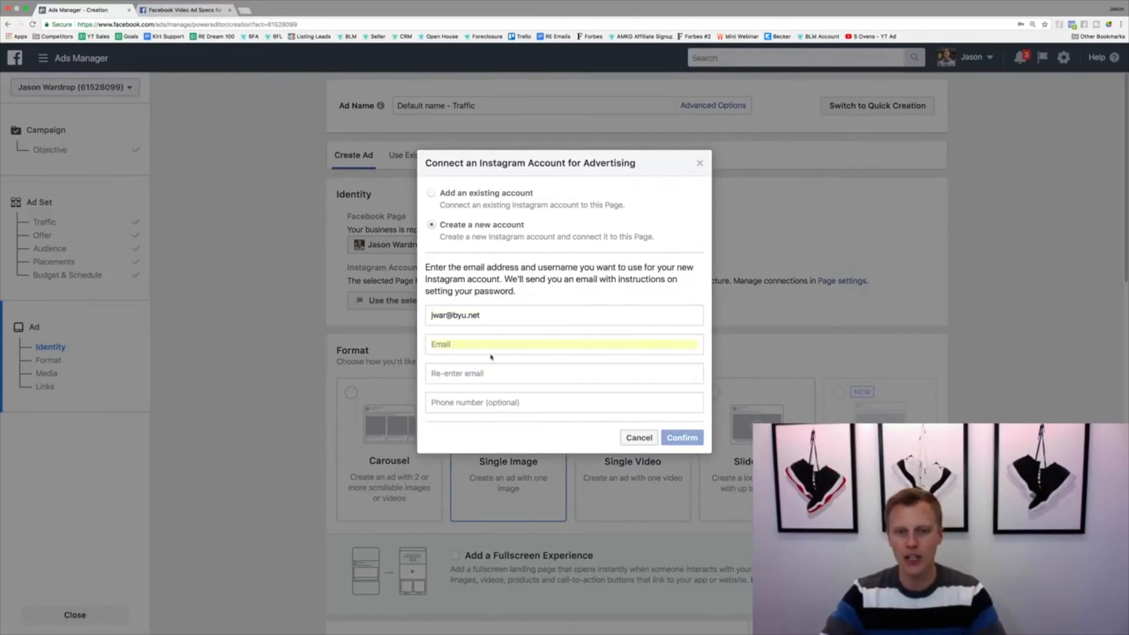
pyautogui.click(638, 437)
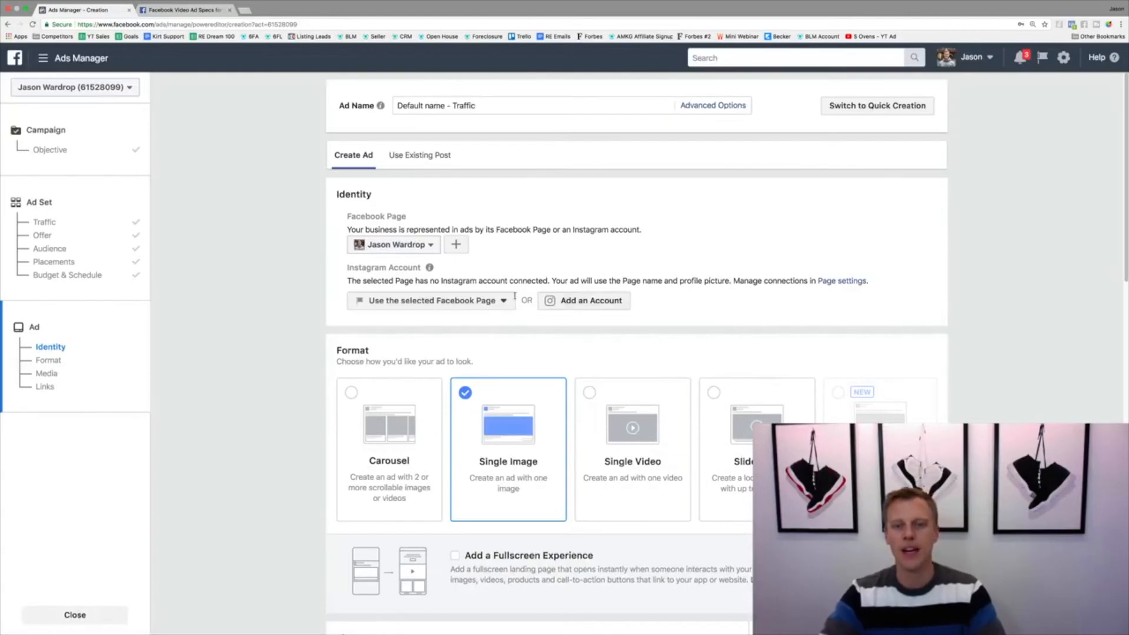
# Choose the Single Video ad format and use the selected Facebook Page as the Instagram account identity
pyautogui.scroll(-3, 456, 305)
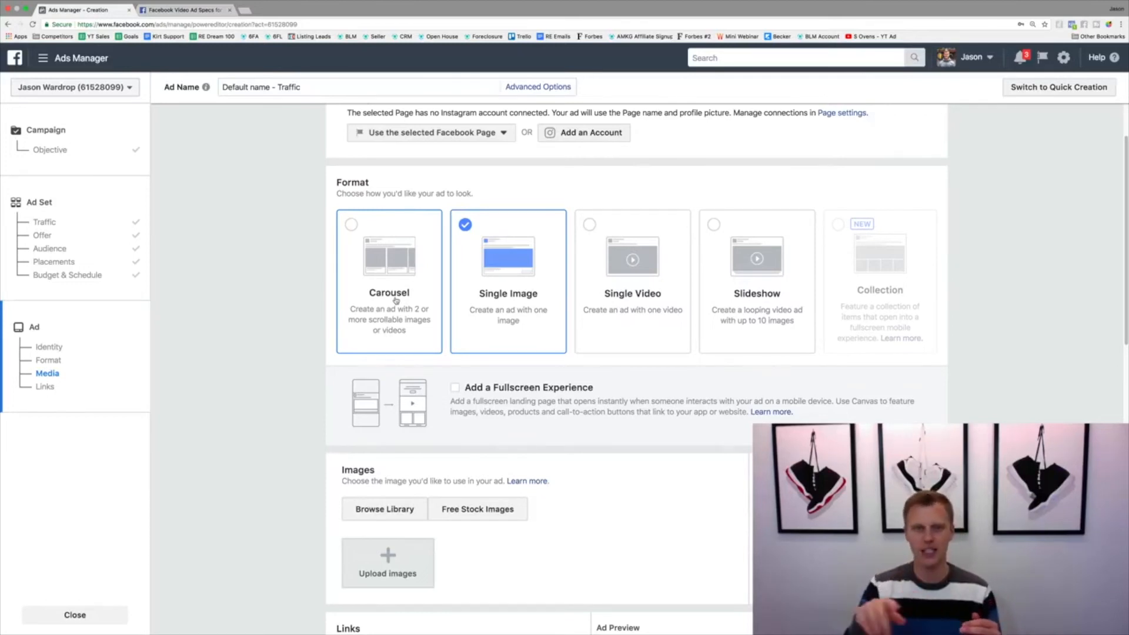
pyautogui.click(627, 273)
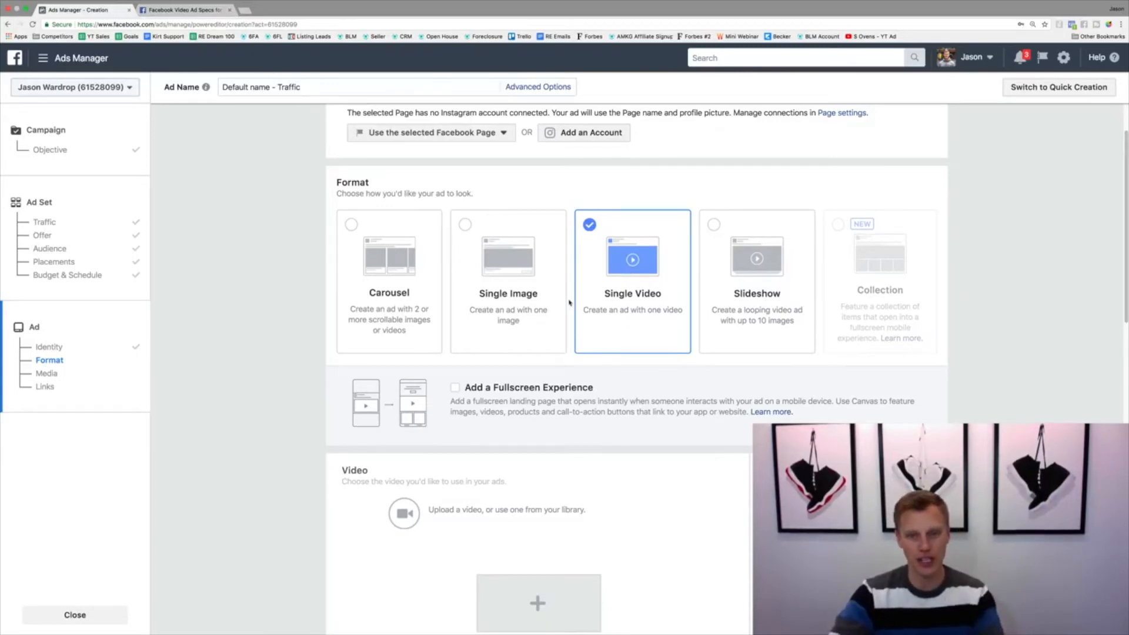
pyautogui.scroll(3, 567, 301)
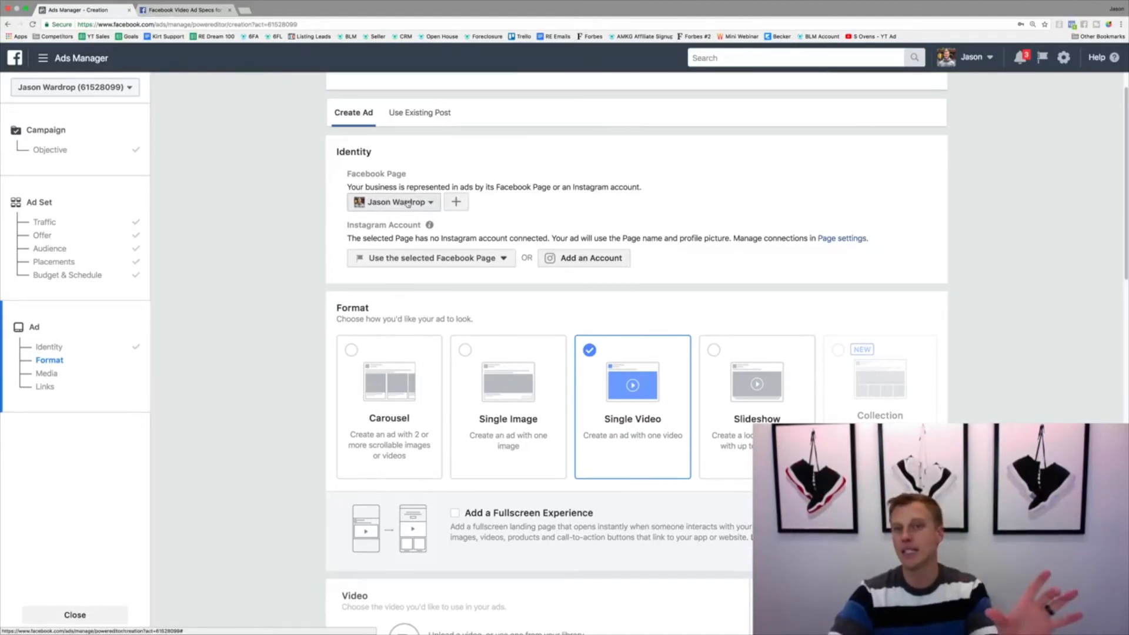
pyautogui.click(438, 258)
pyautogui.click(485, 299)
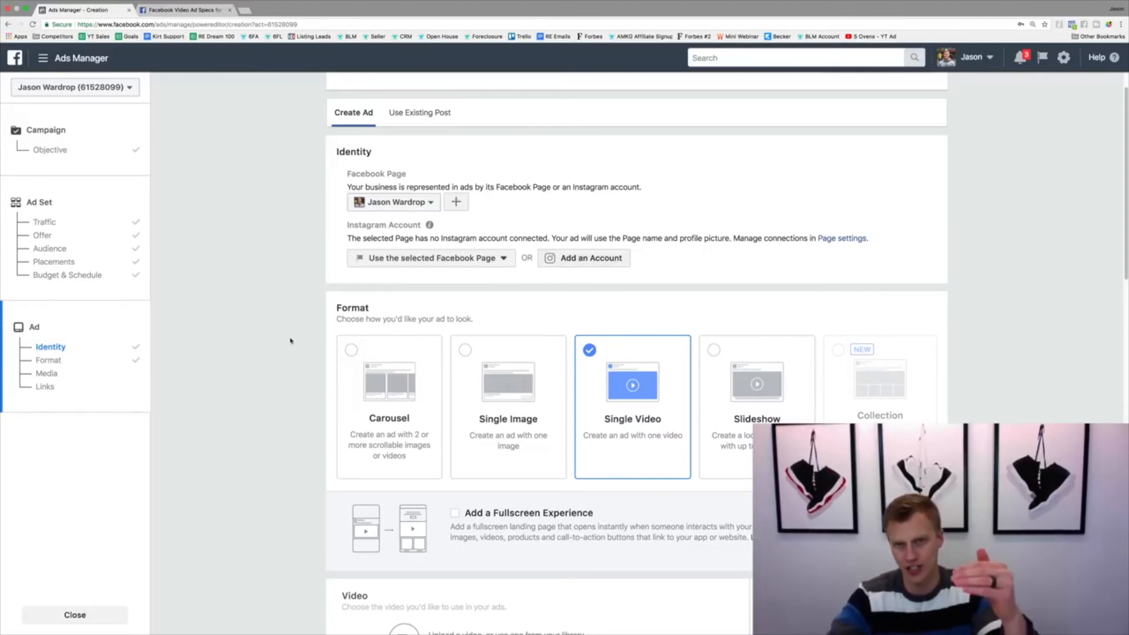
# Add the 0:10 video last used on 2017-03-17 from the account's video library to the ad
pyautogui.scroll(-3, 289, 339)
pyautogui.scroll(-3, 291, 340)
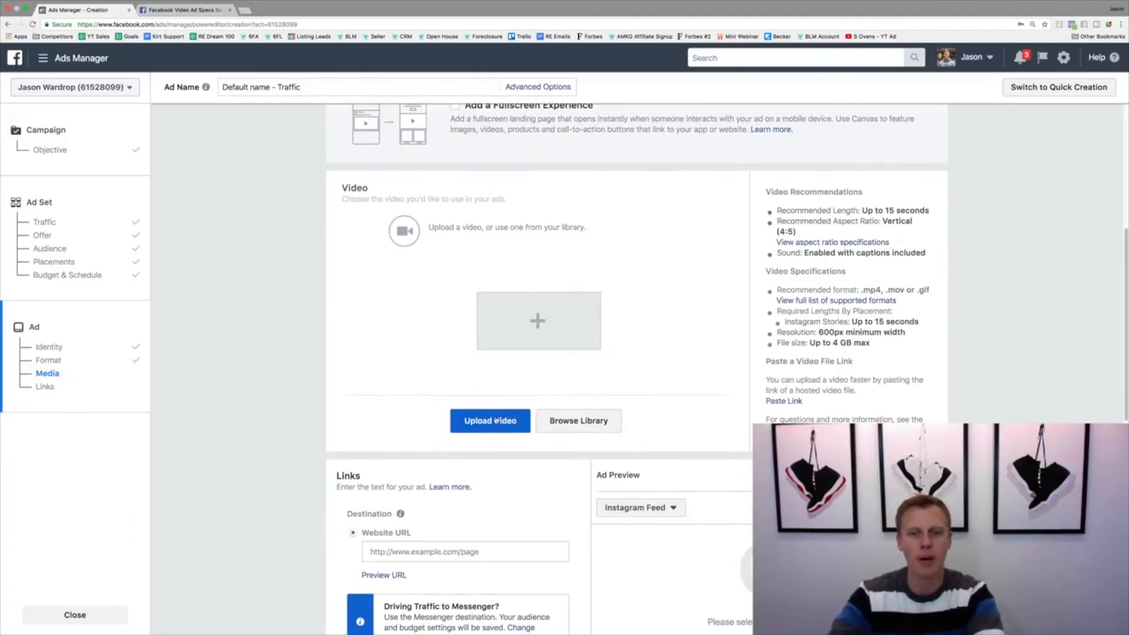
pyautogui.click(587, 421)
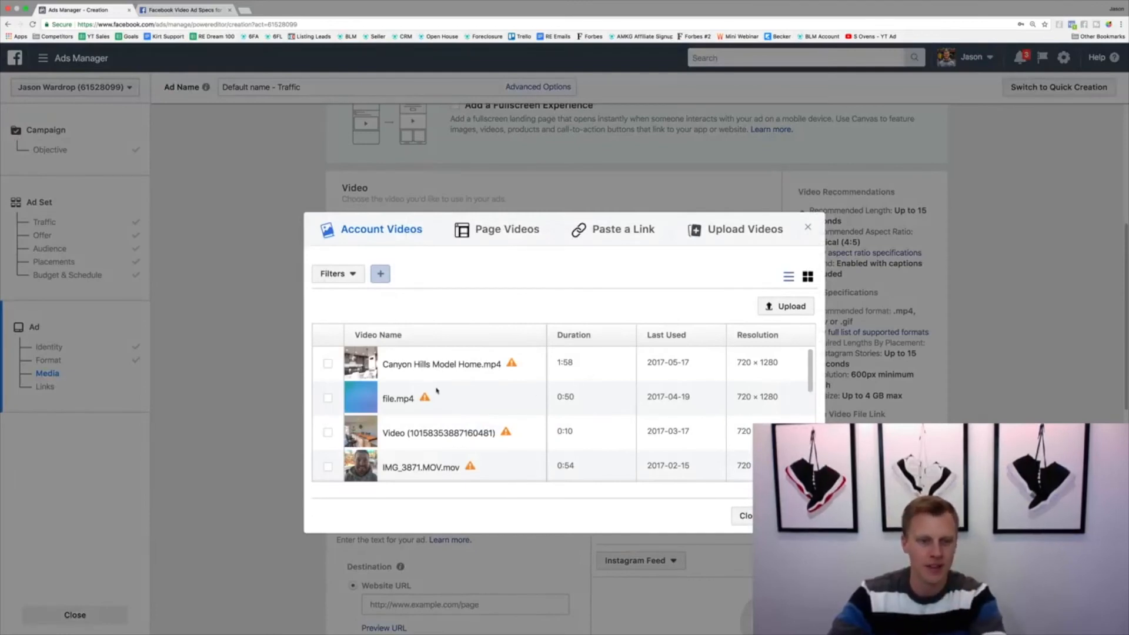
pyautogui.click(329, 400)
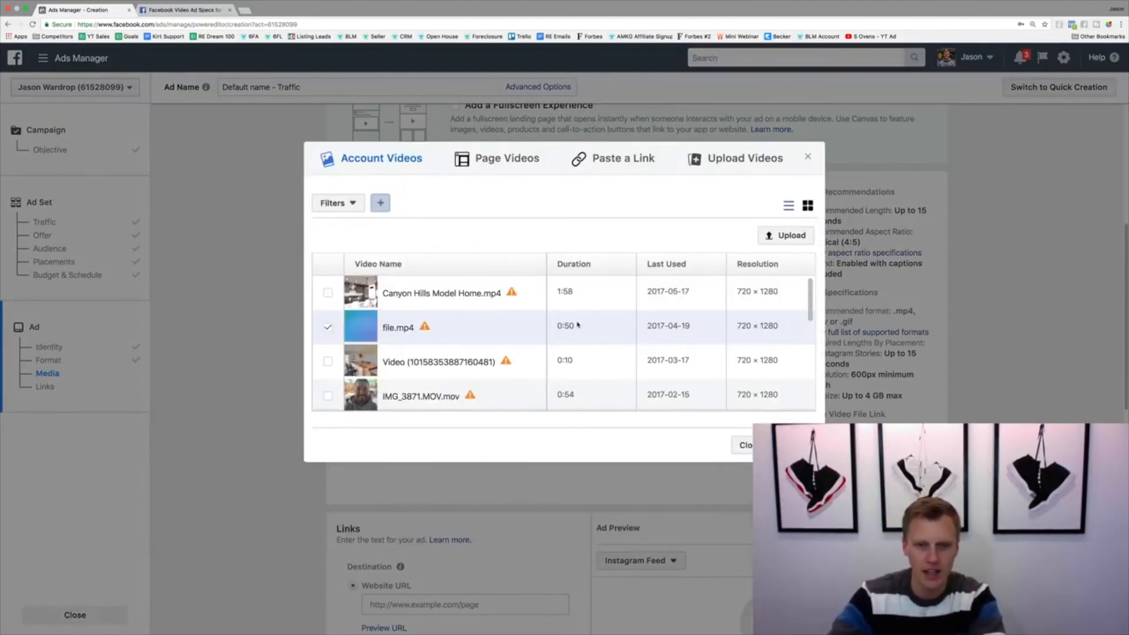
pyautogui.click(328, 362)
pyautogui.click(793, 445)
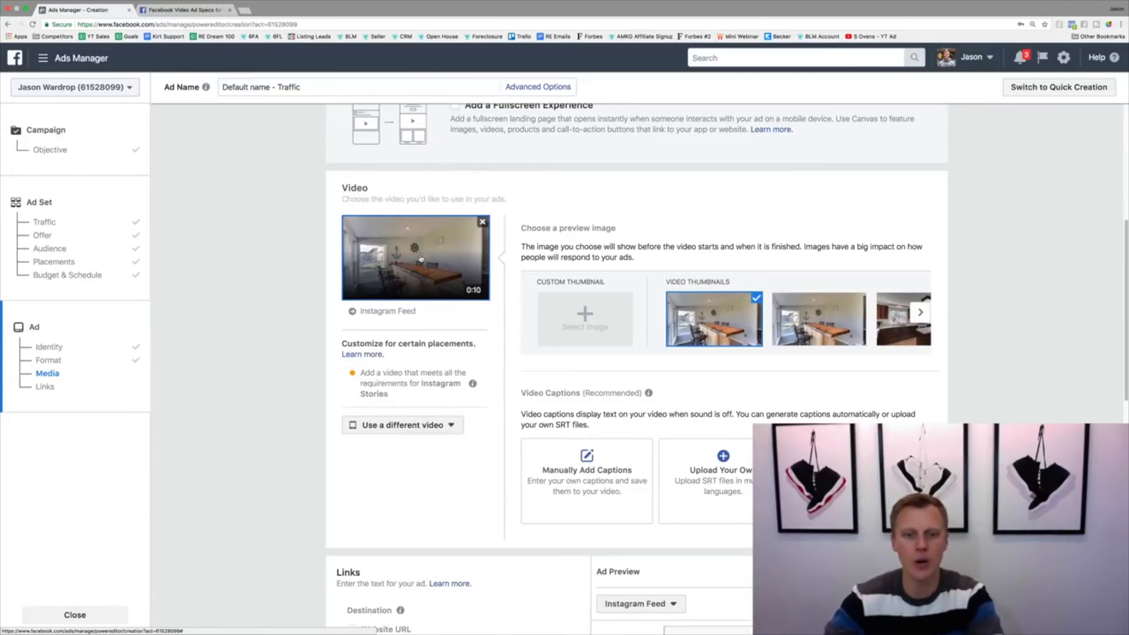
pyautogui.scroll(-5, 422, 258)
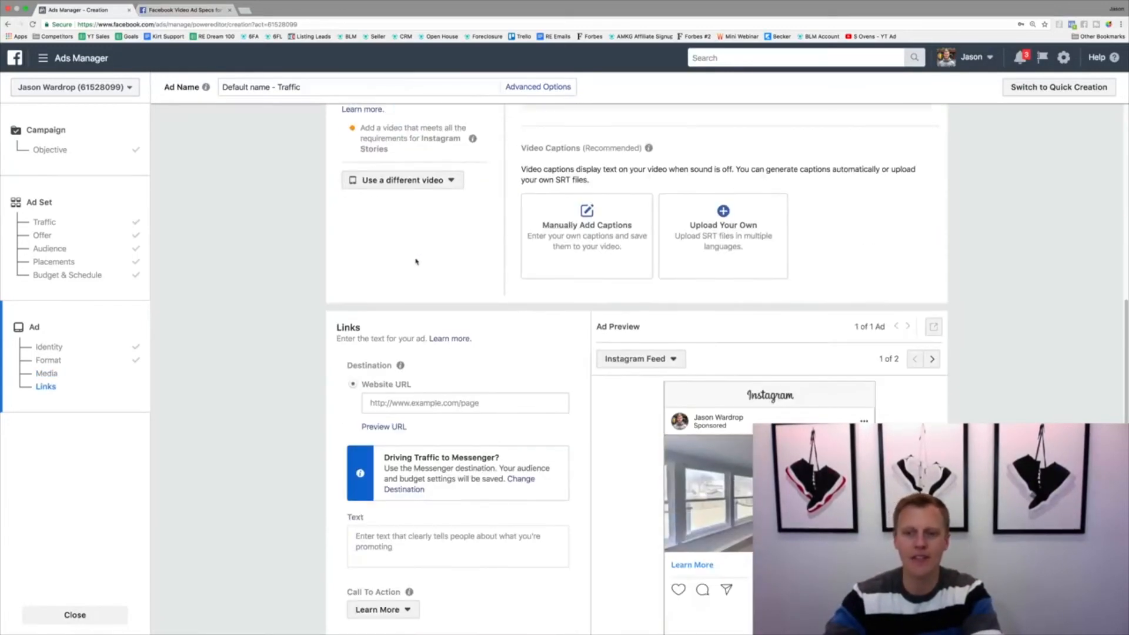
pyautogui.scroll(-2, 416, 261)
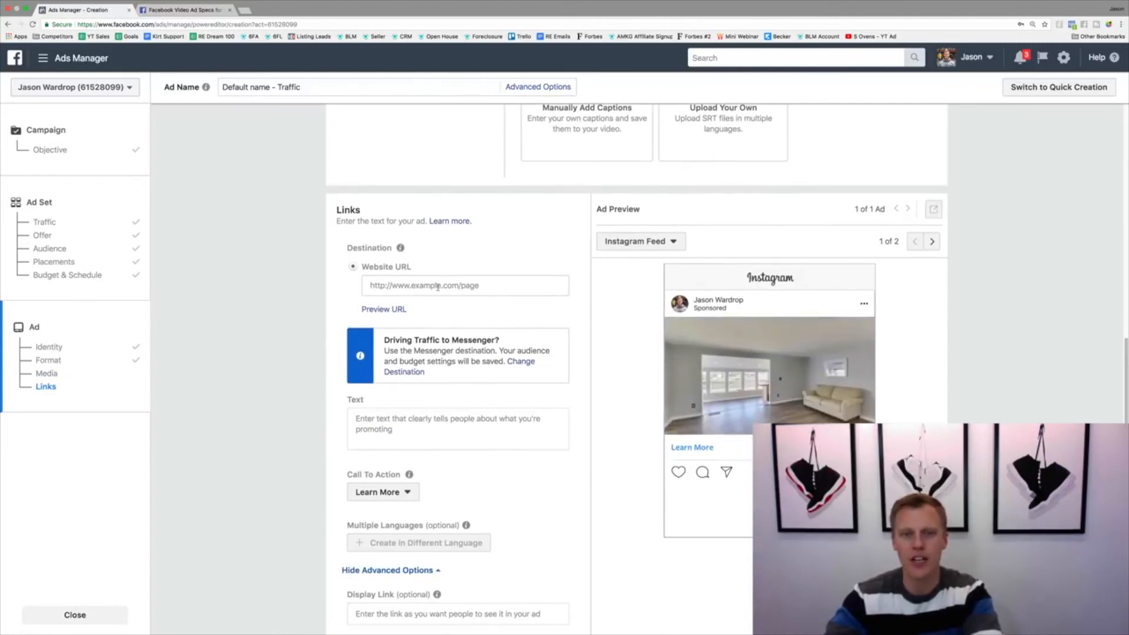
pyautogui.click(414, 285)
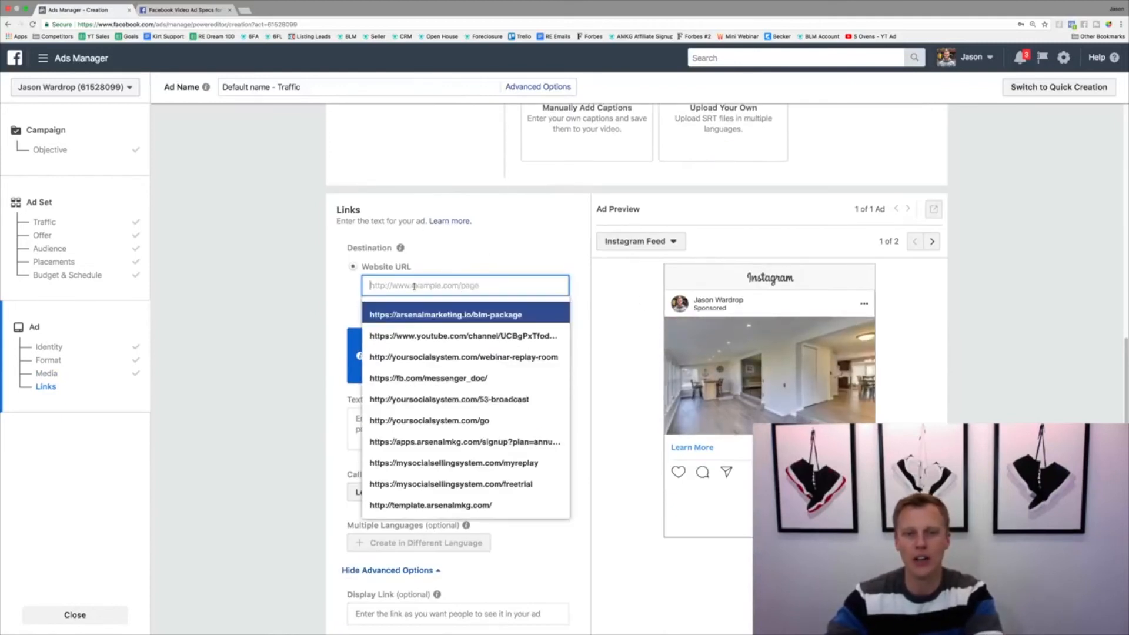
pyautogui.click(244, 10)
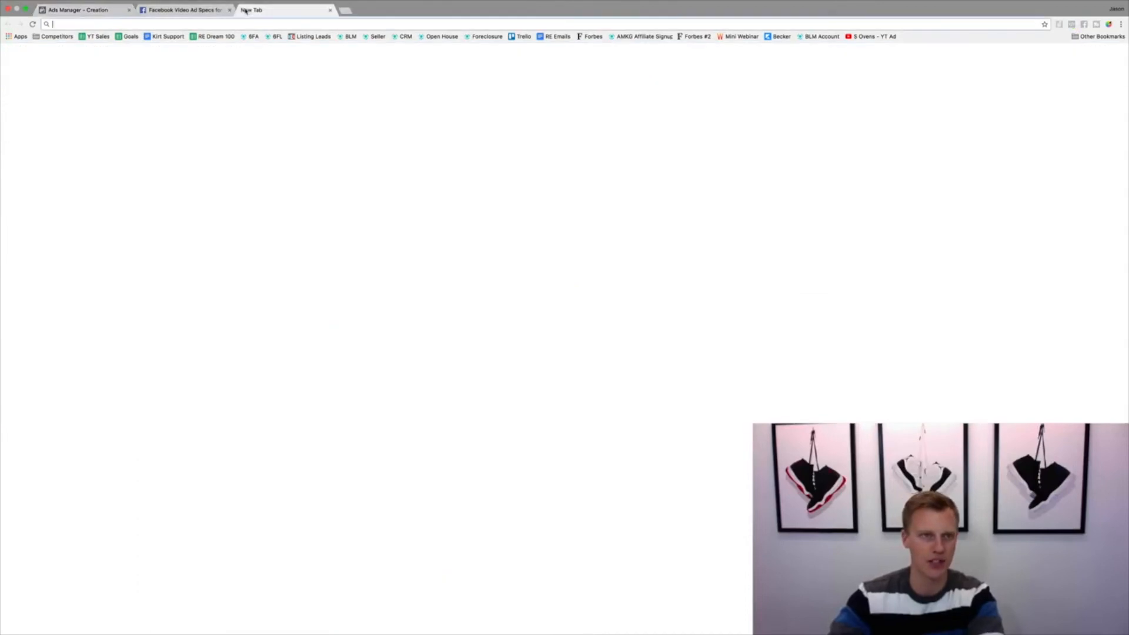
pyautogui.write('google')
pyautogui.press('Return')
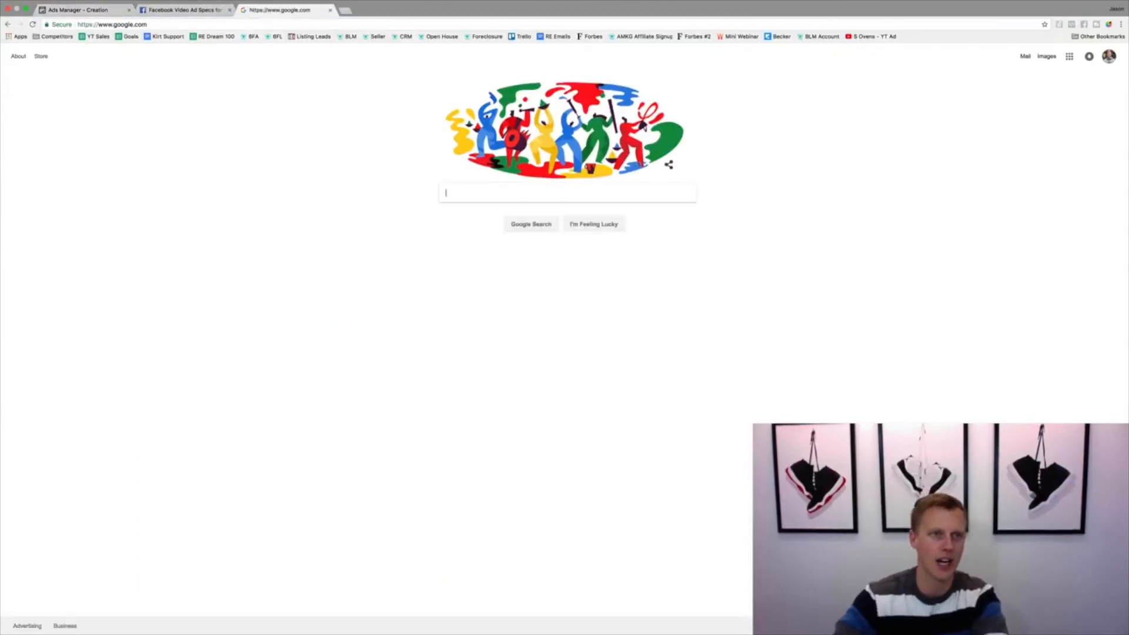
pyautogui.click(137, 24)
pyautogui.press('super+c')
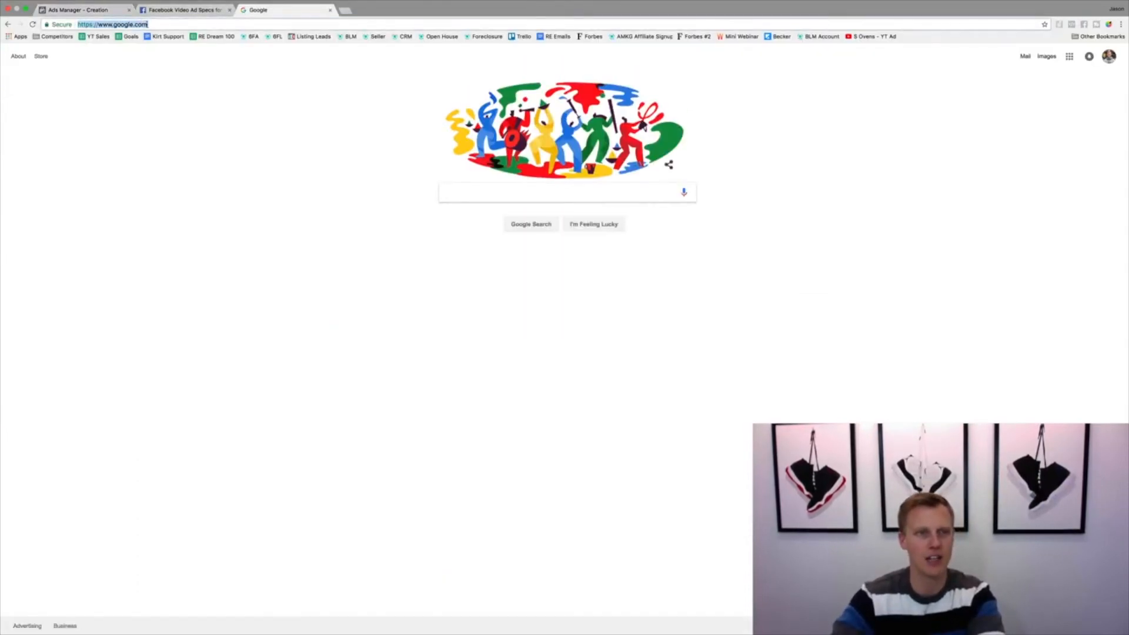
pyautogui.click(82, 10)
pyautogui.press('super+v')
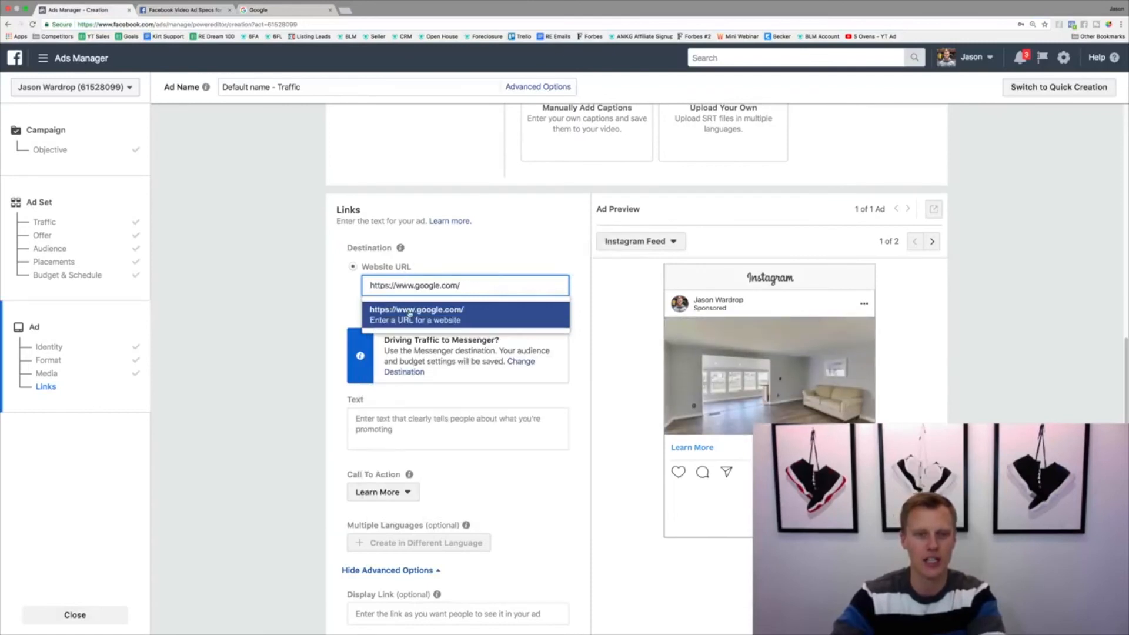
pyautogui.click(420, 313)
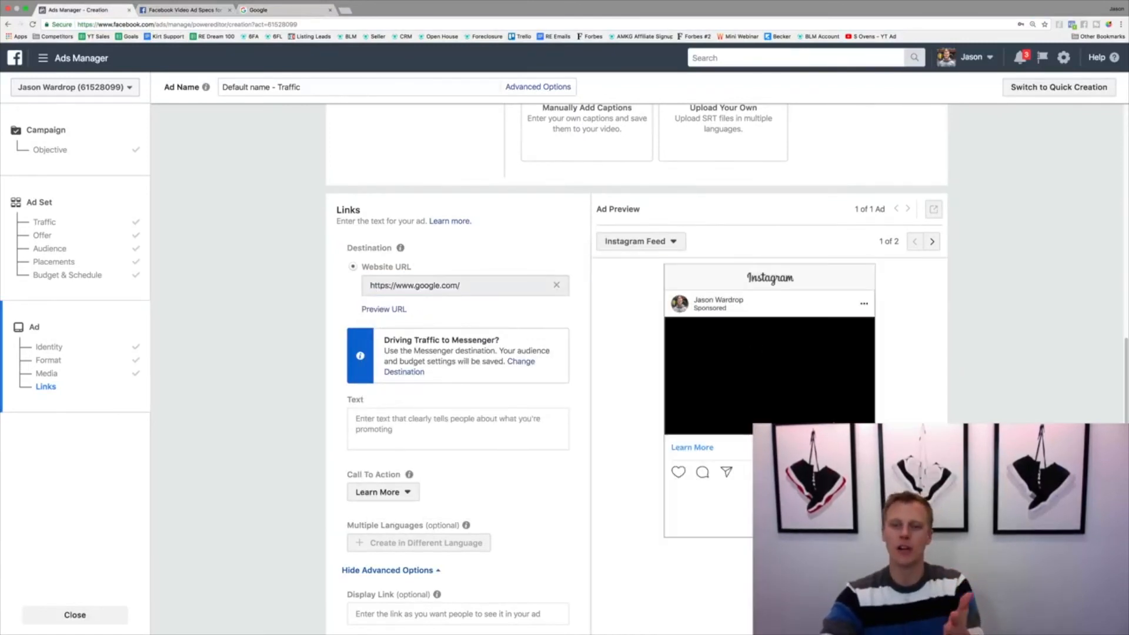
# Preview the ad in Instagram Stories, check that placement's requirements in the Facebook video ad specs, and return to Ads Manager
pyautogui.click(932, 243)
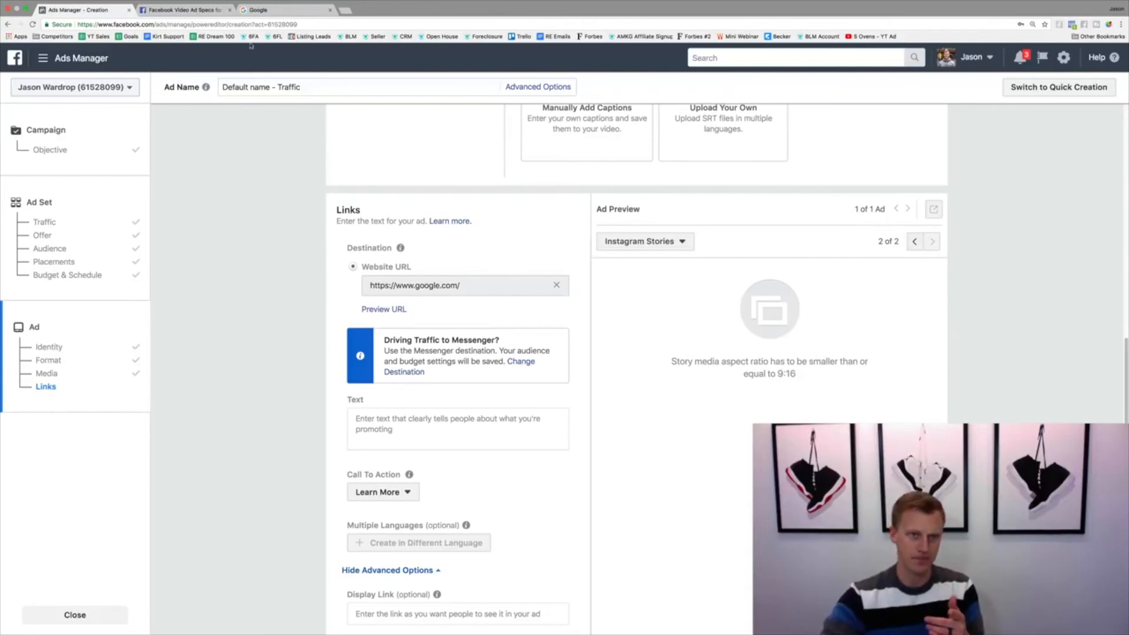
pyautogui.click(182, 10)
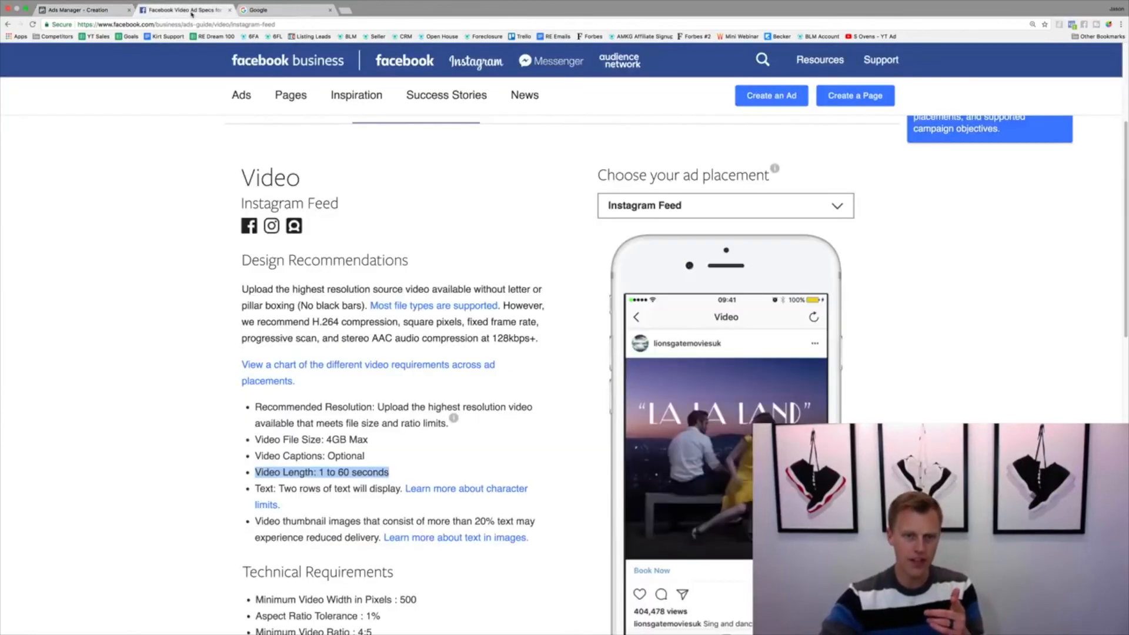
pyautogui.click(670, 206)
pyautogui.click(672, 344)
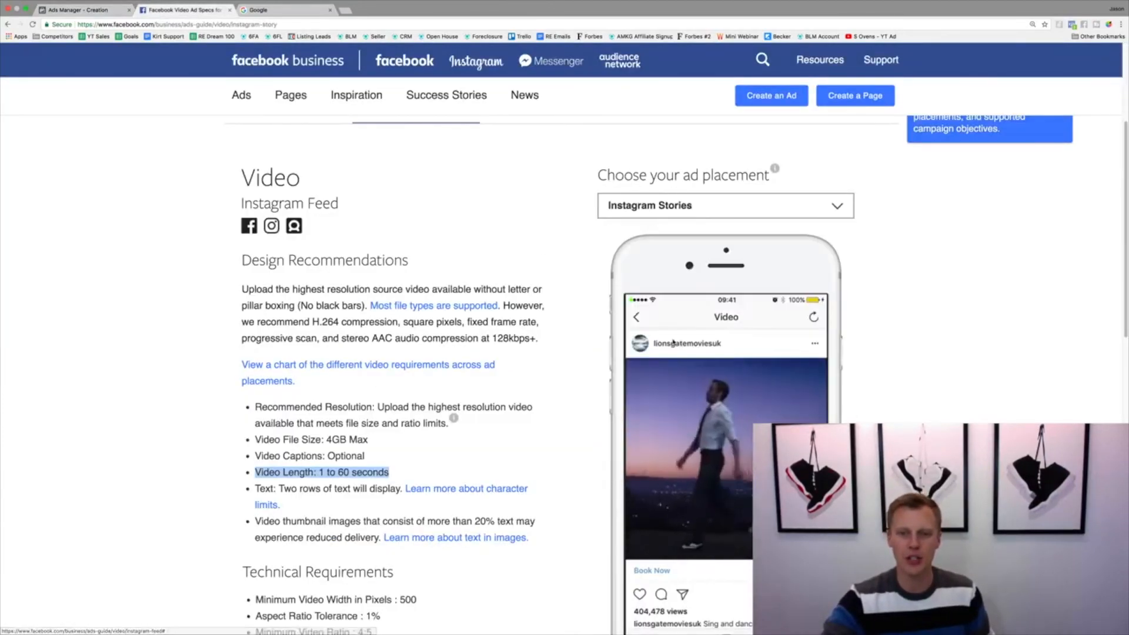
pyautogui.scroll(-3, 766, 368)
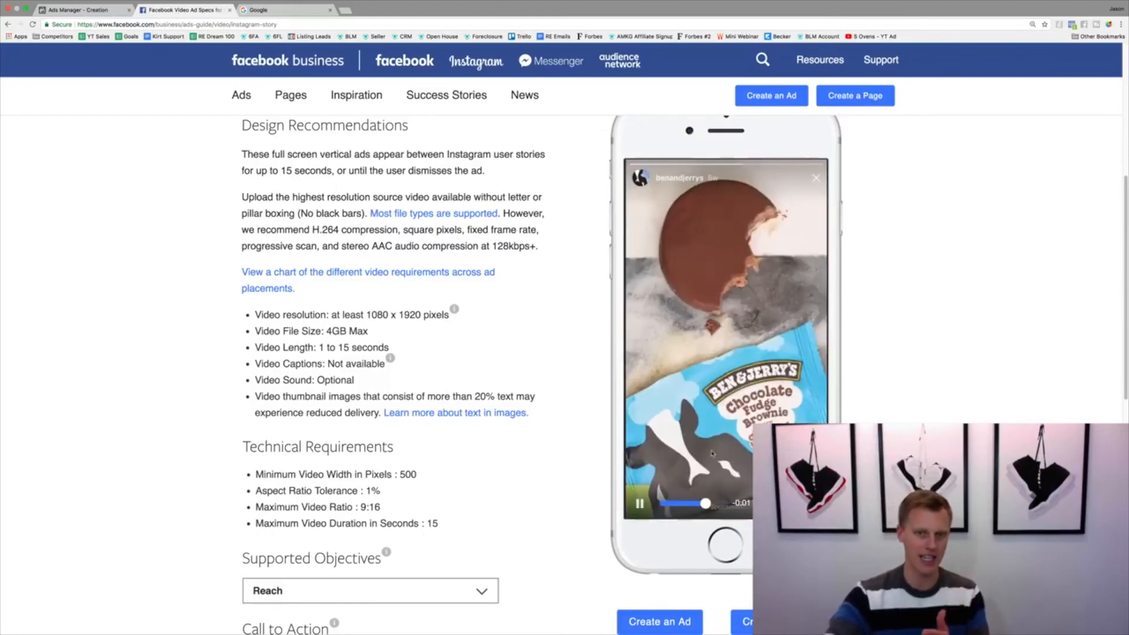
pyautogui.click(97, 7)
# Switch the ad preview back to Instagram Feed and enter "Type your text..." as the ad text
pyautogui.scroll(3, 354, 395)
pyautogui.scroll(5, 354, 395)
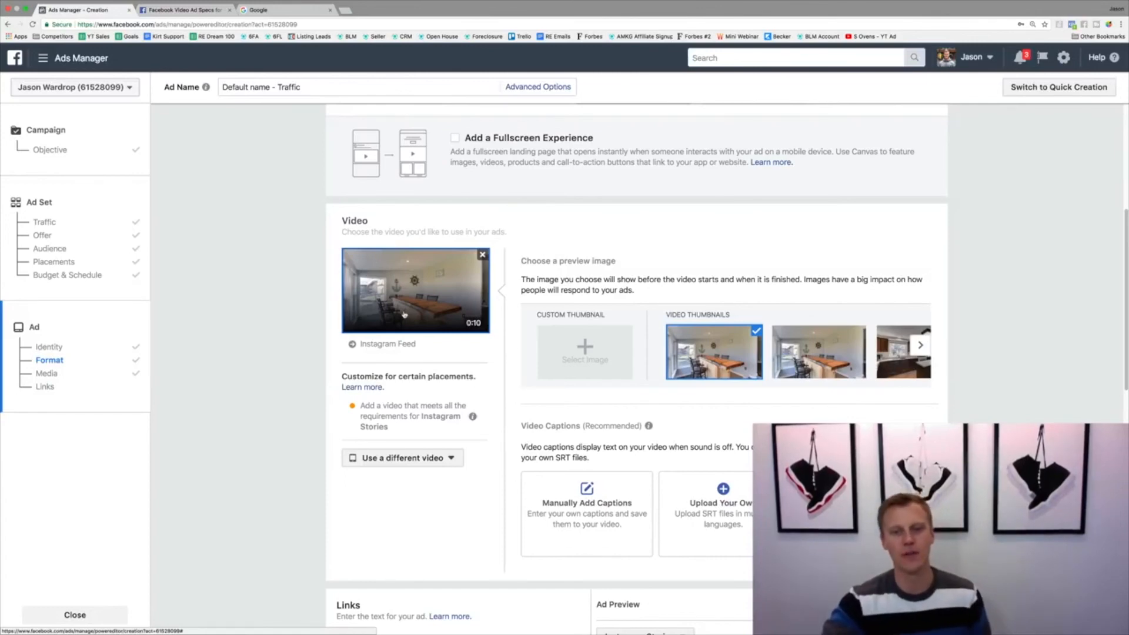
pyautogui.scroll(-7, 404, 314)
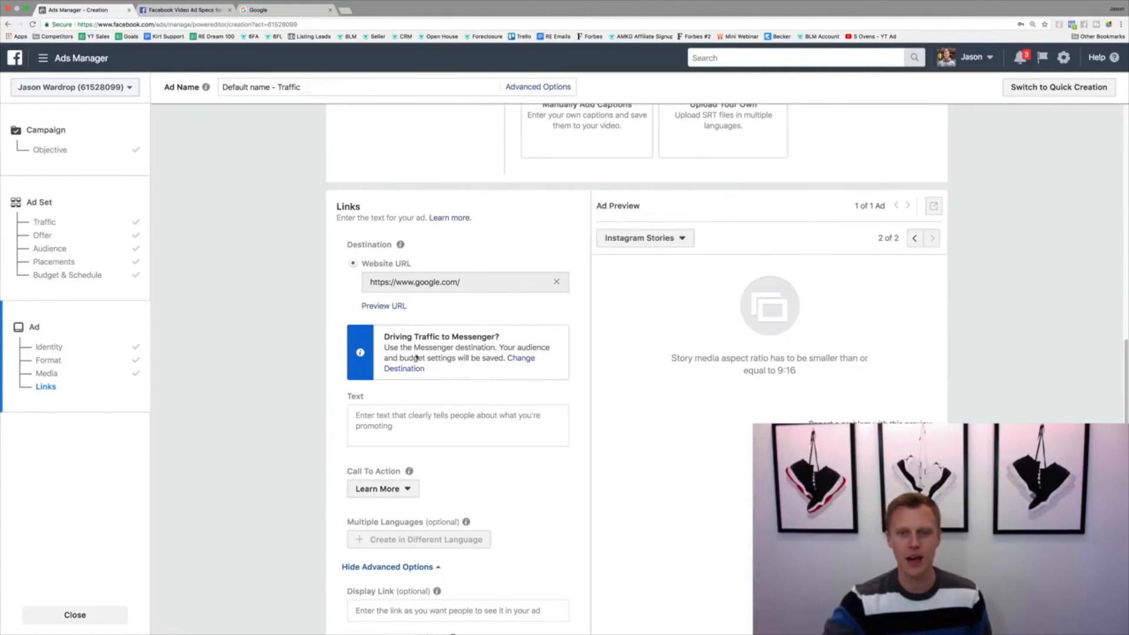
pyautogui.click(913, 238)
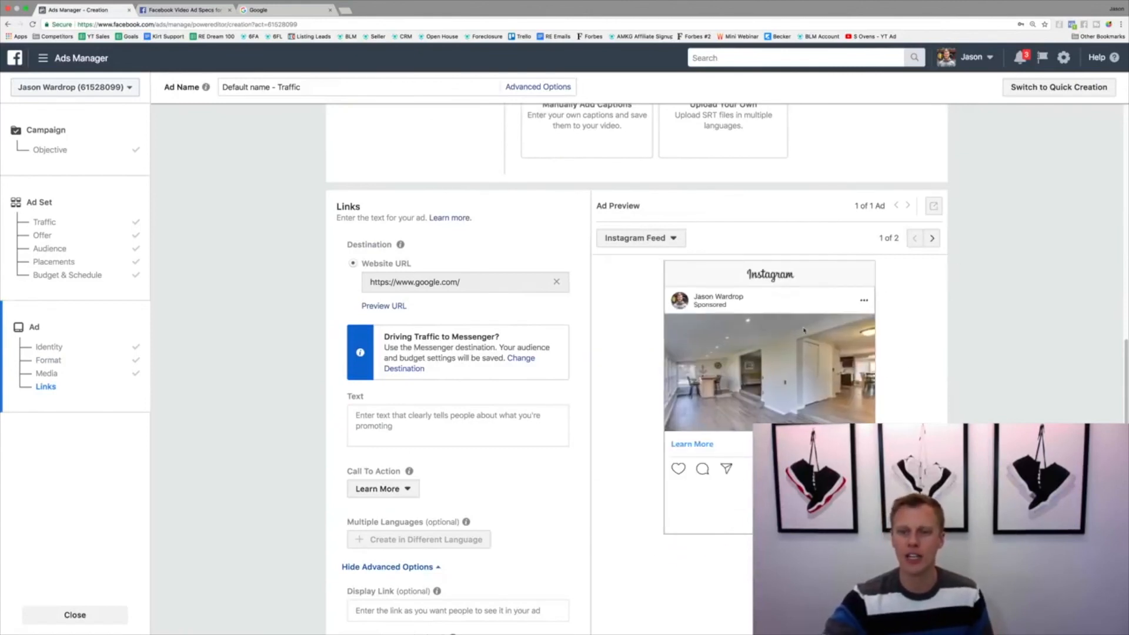
pyautogui.click(412, 425)
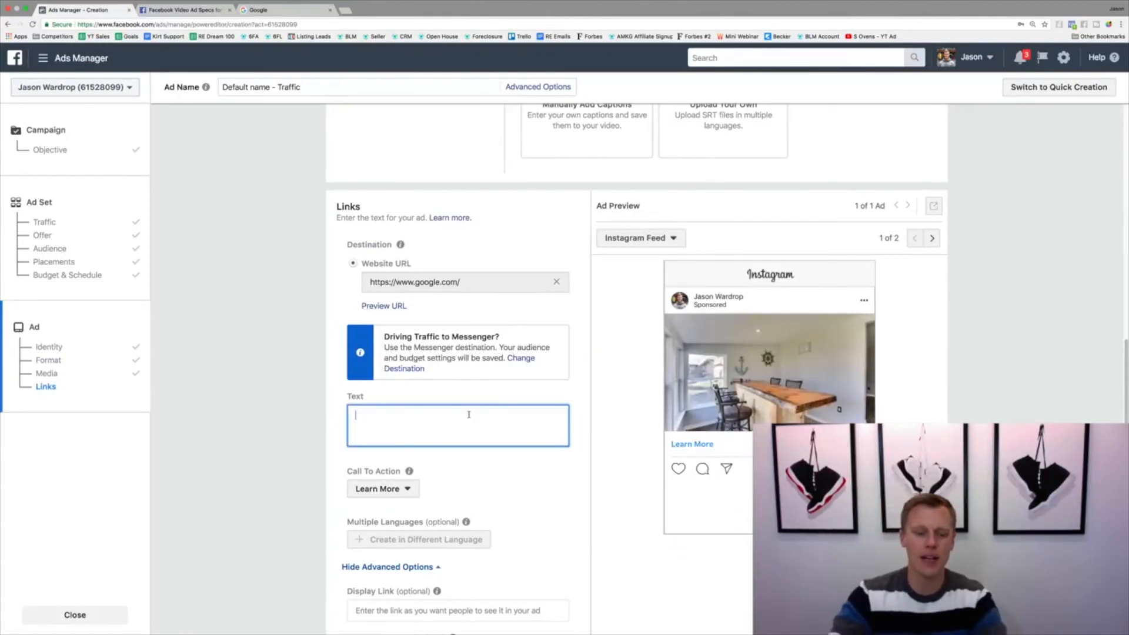
pyautogui.write('Type your text...')
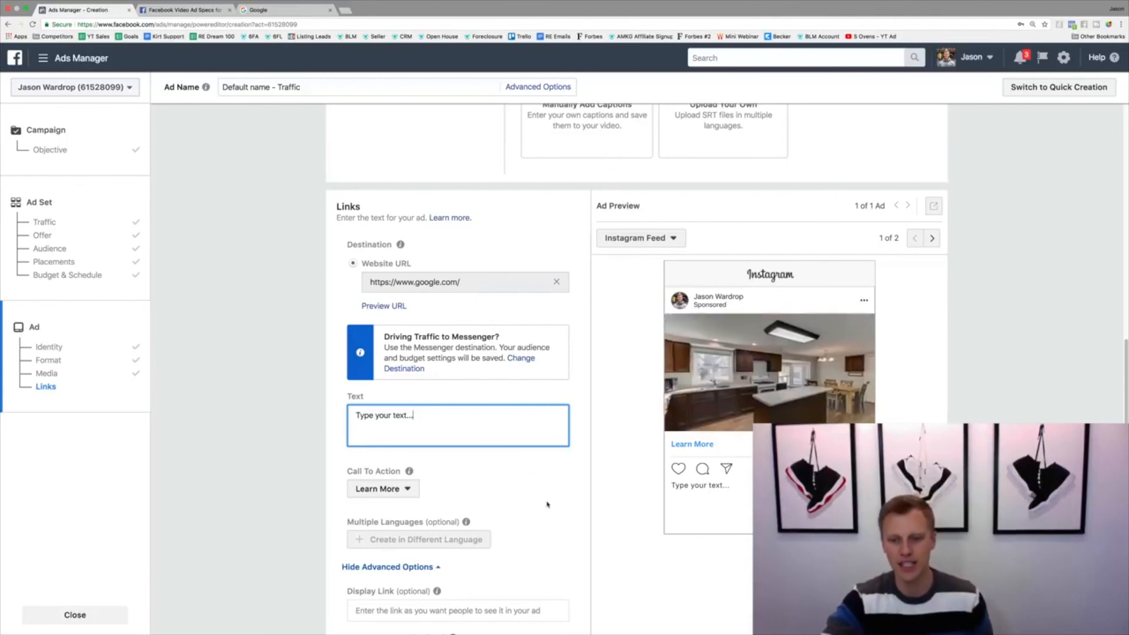
# Review the available call-to-action options, keep Learn More for the ad, and look over the conversion tracking settings
pyautogui.scroll(-2, 506, 471)
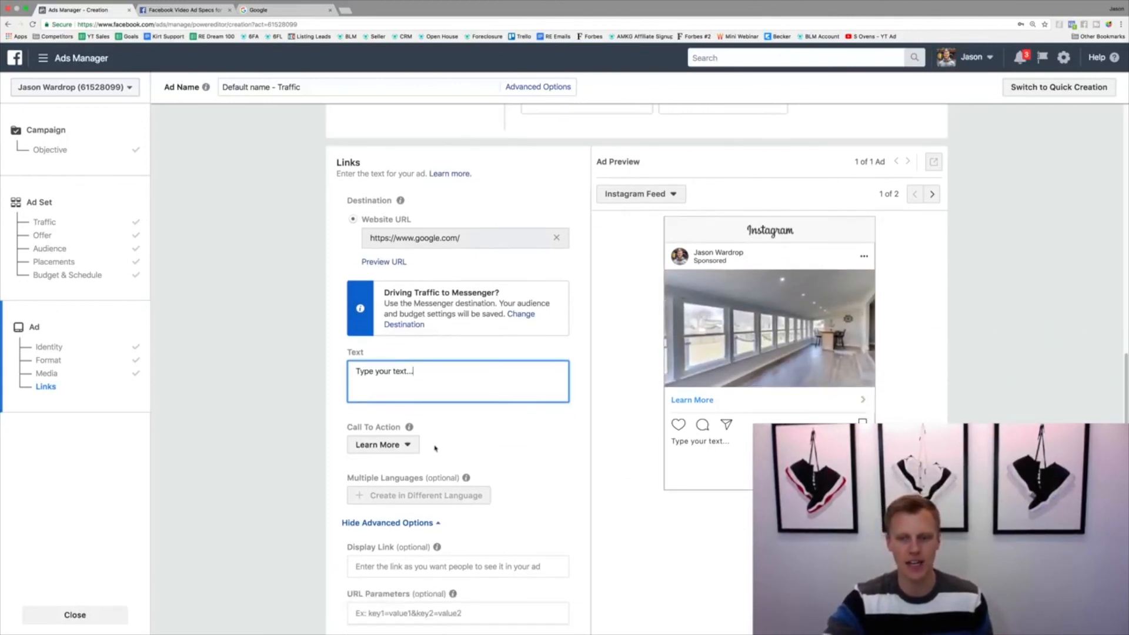
pyautogui.click(408, 451)
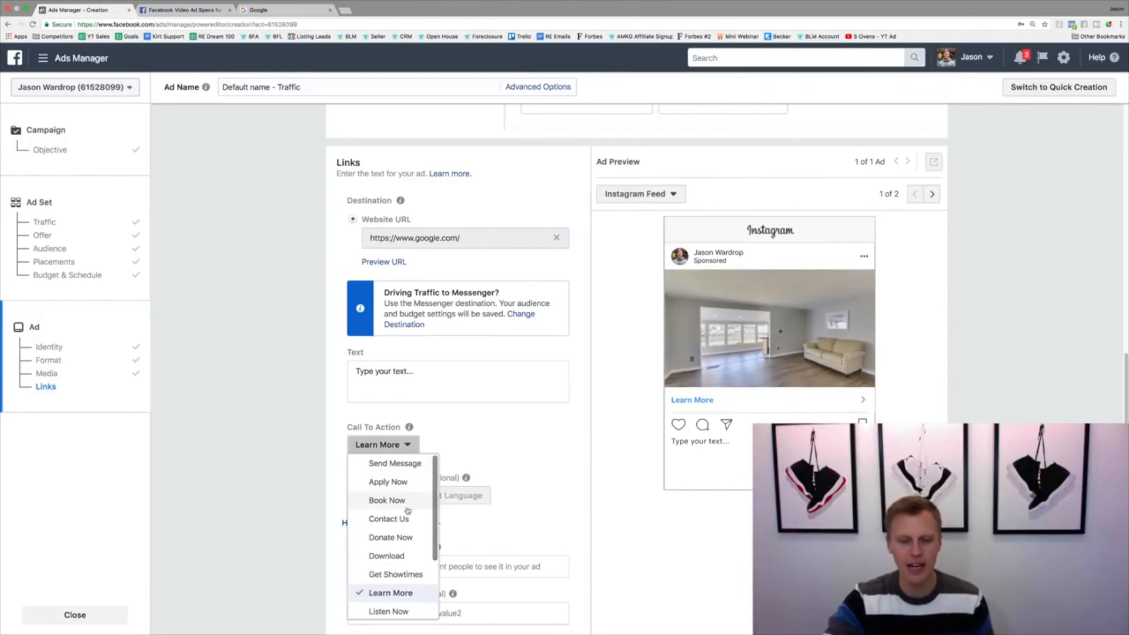
pyautogui.scroll(-2, 403, 555)
pyautogui.scroll(1, 404, 555)
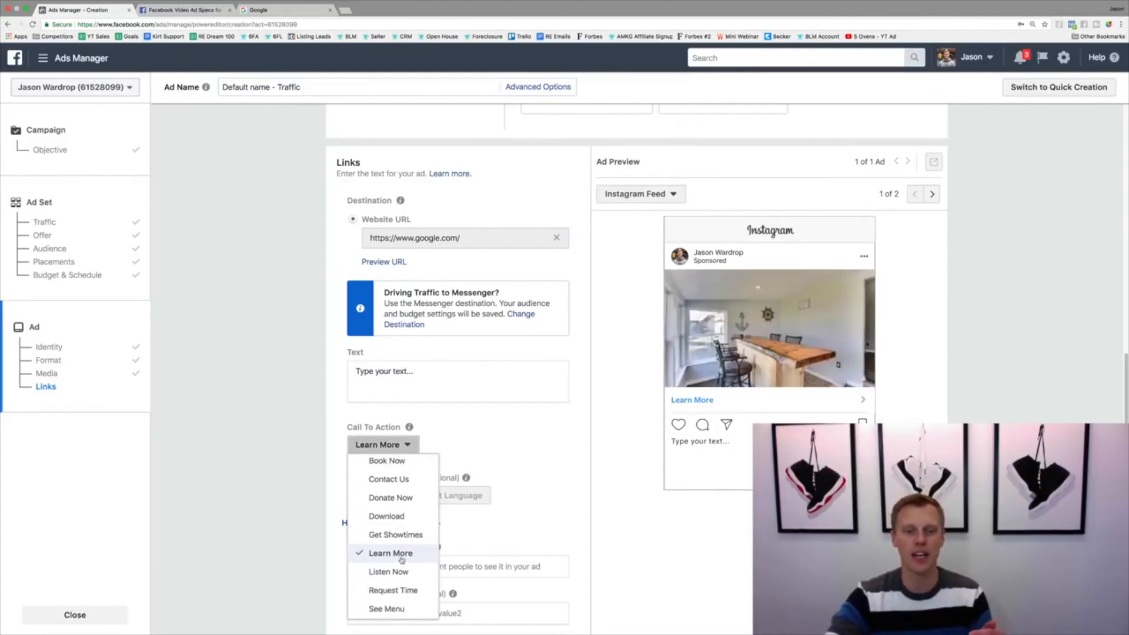
pyautogui.click(402, 554)
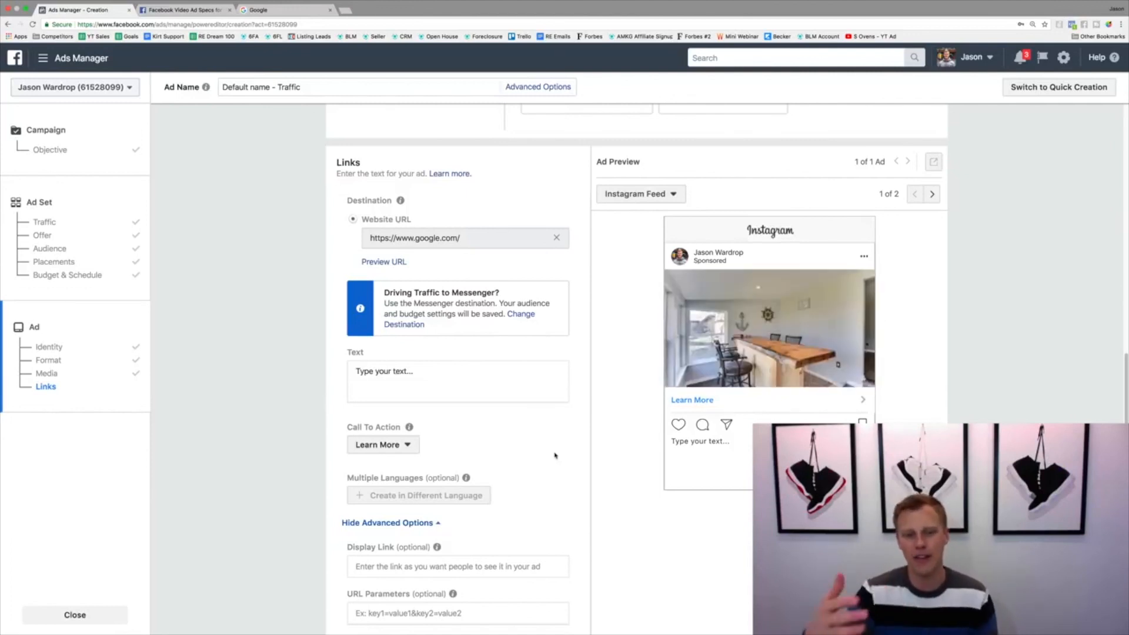
pyautogui.scroll(-5, 568, 435)
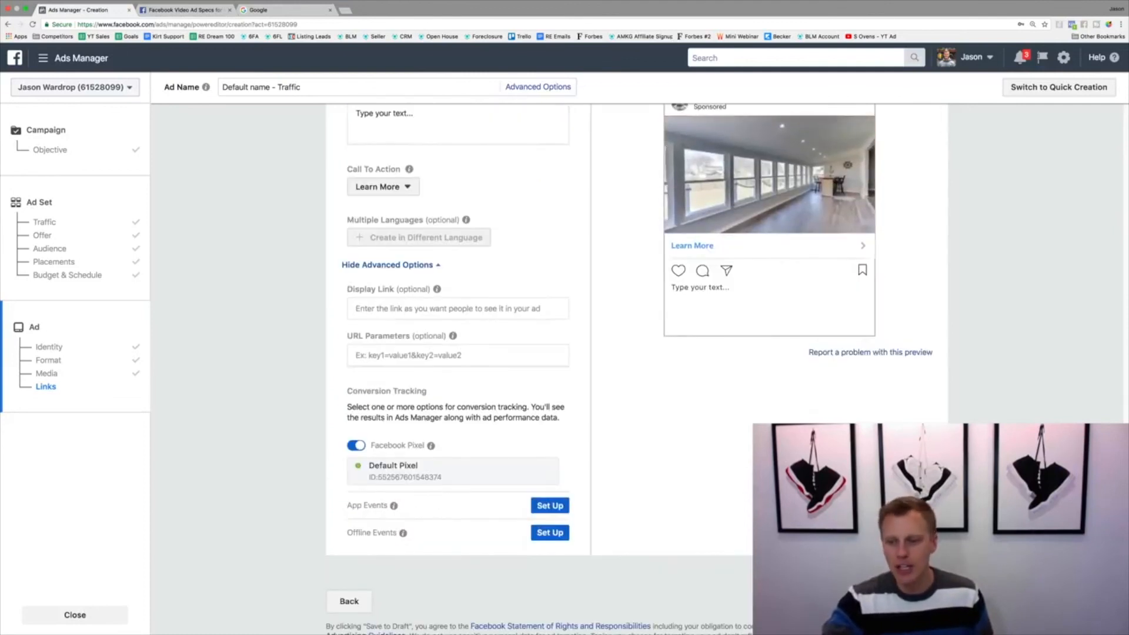
pyautogui.scroll(6, 629, 522)
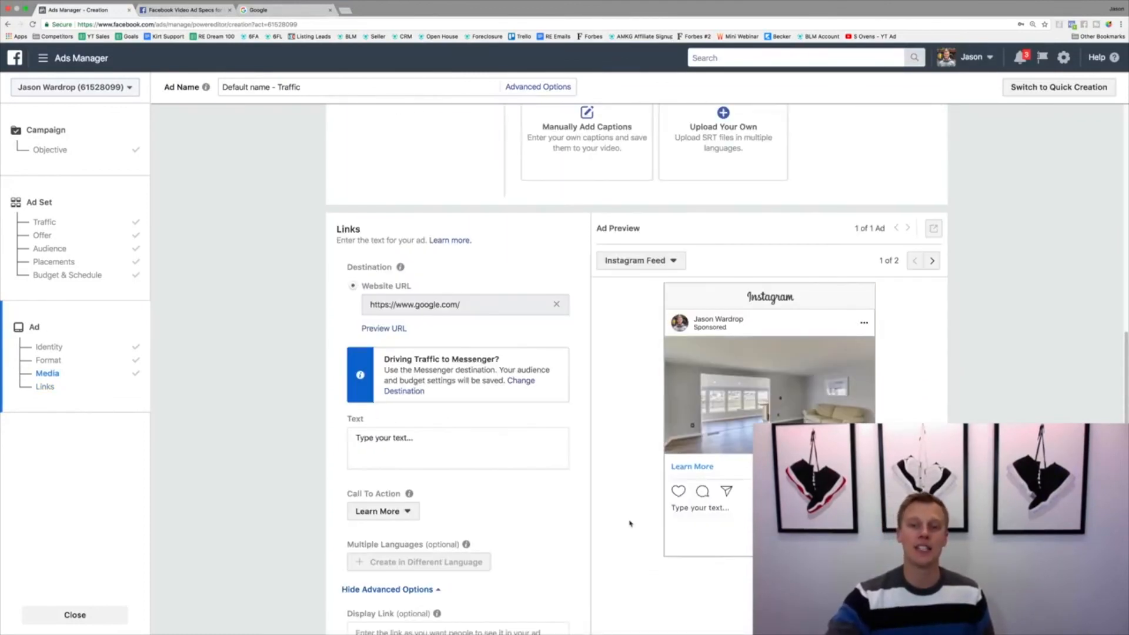